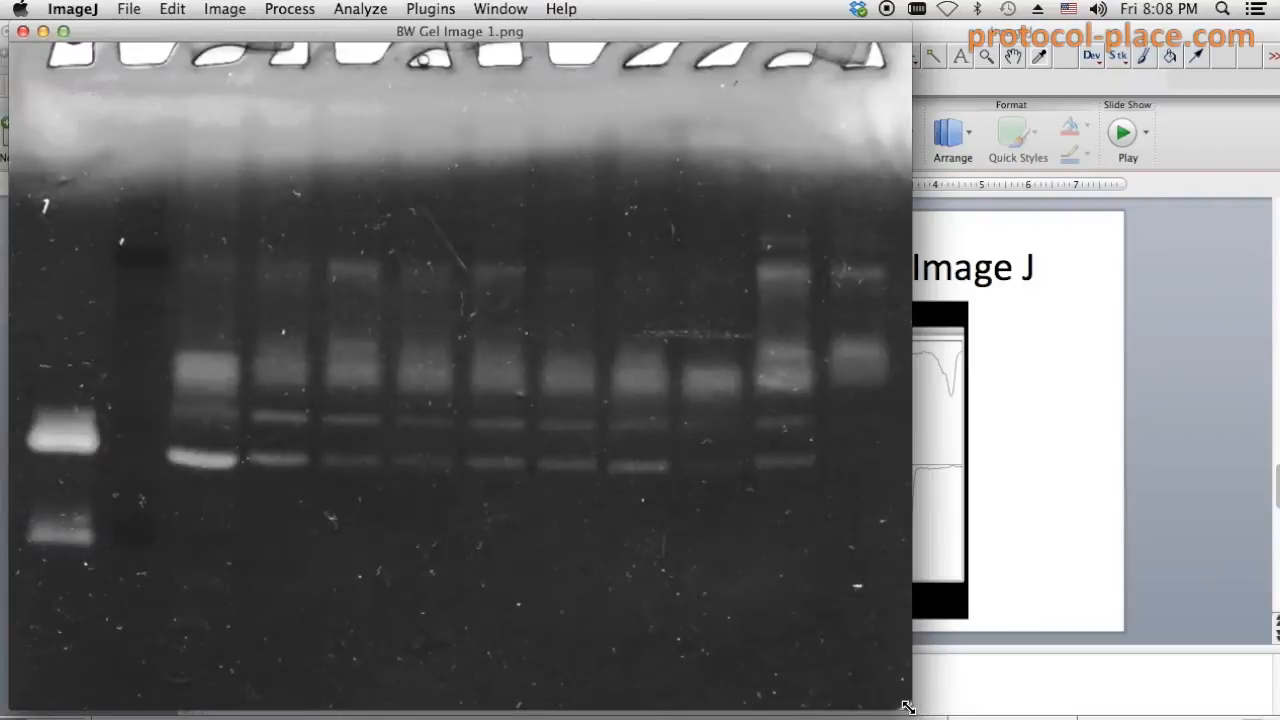
- Zoom the gel to 75%, move the toolbar beside it, and draw a rectangle over lane 1
key(minus)
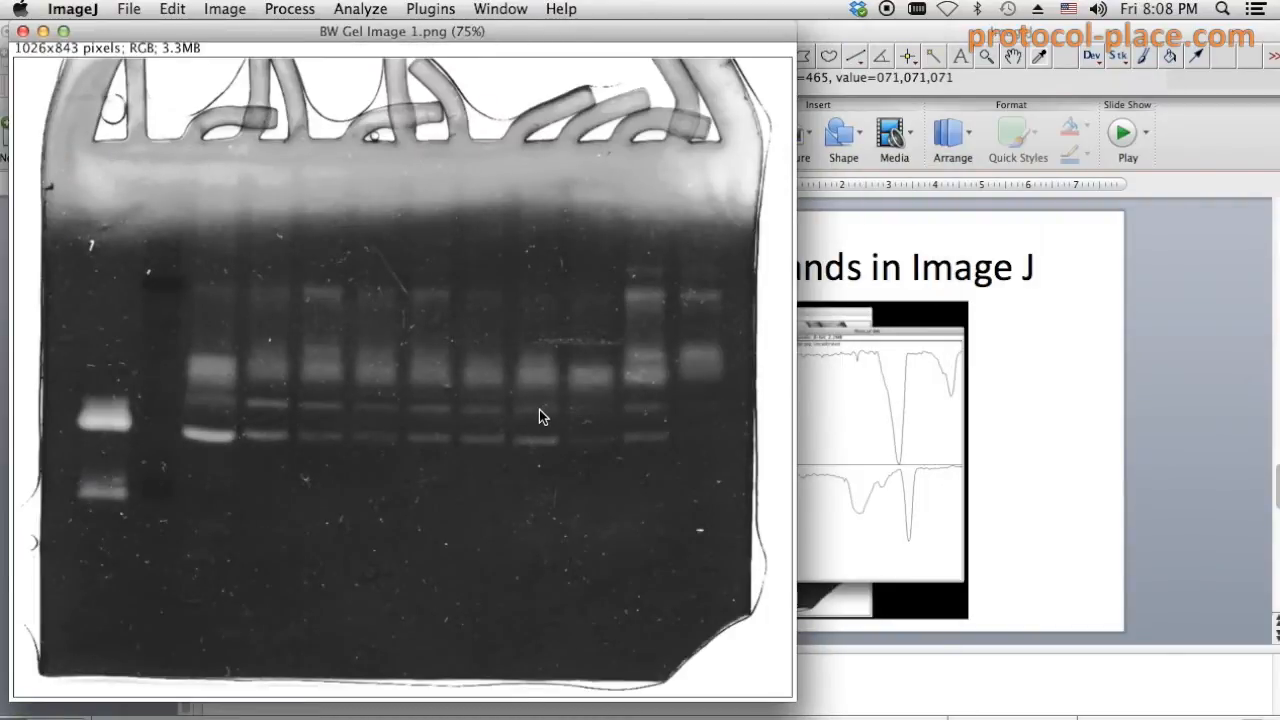
key(minus)
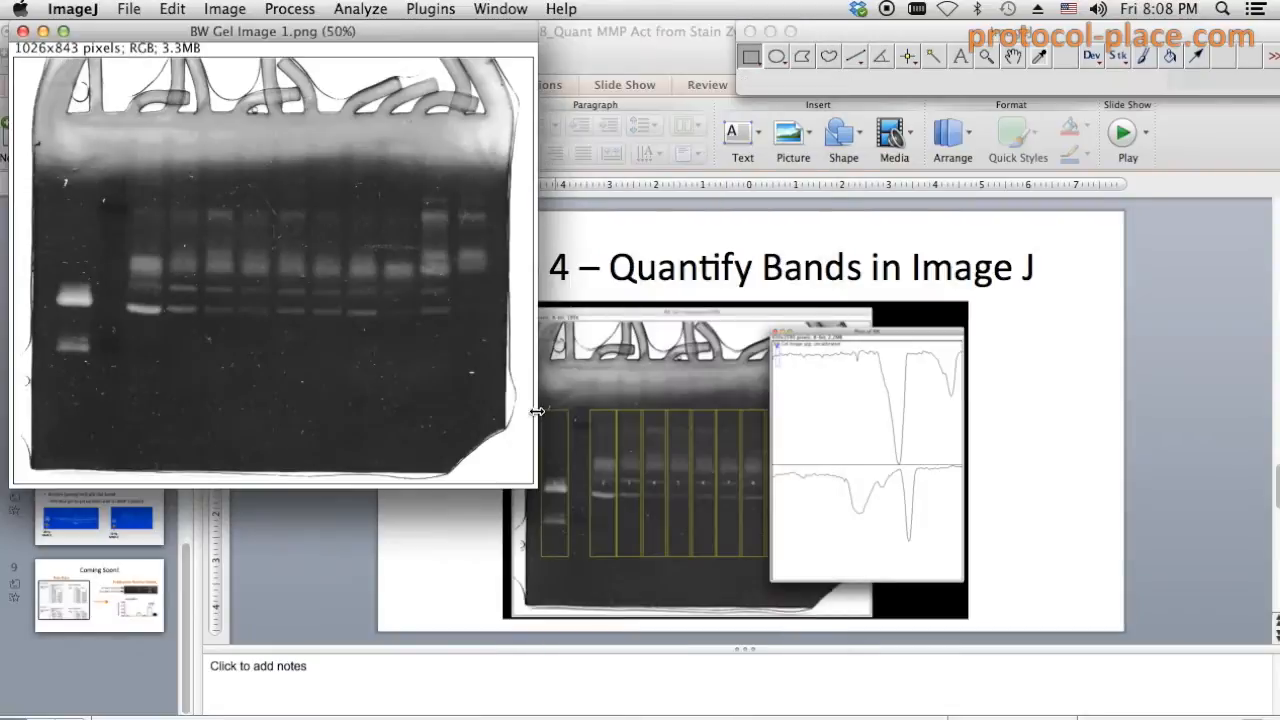
key(plus)
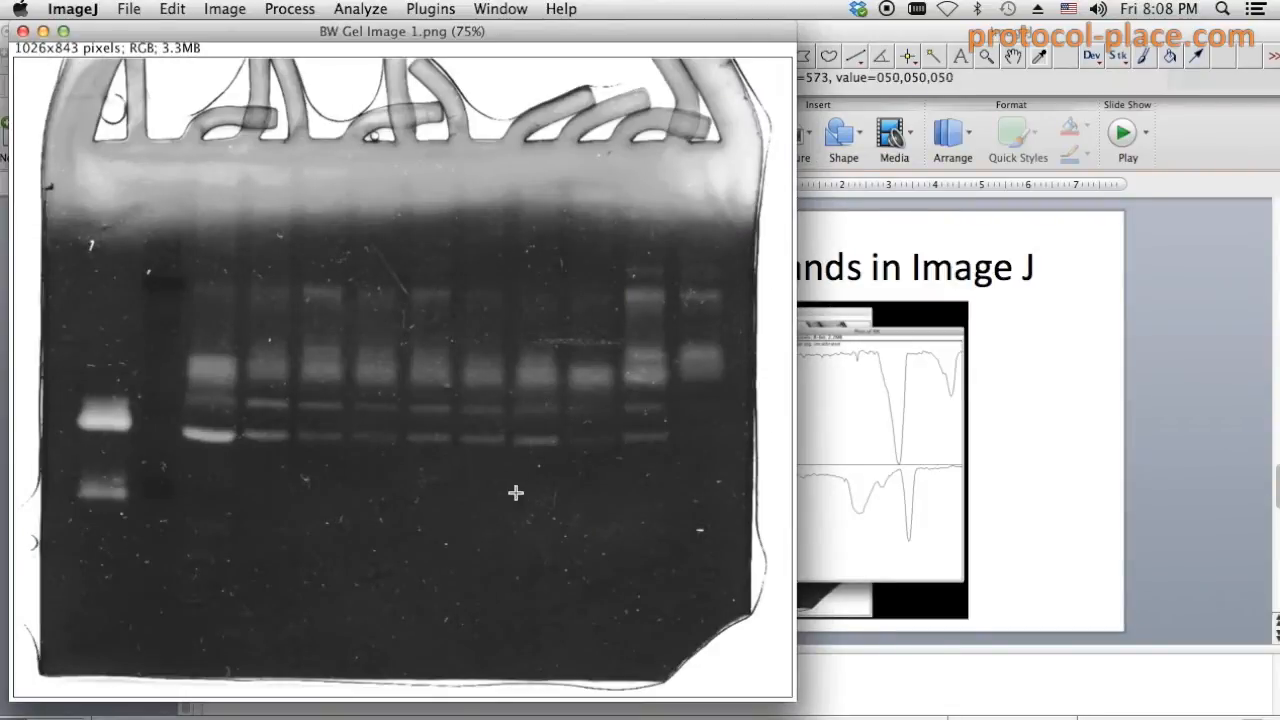
drag(896, 34, 637, 81)
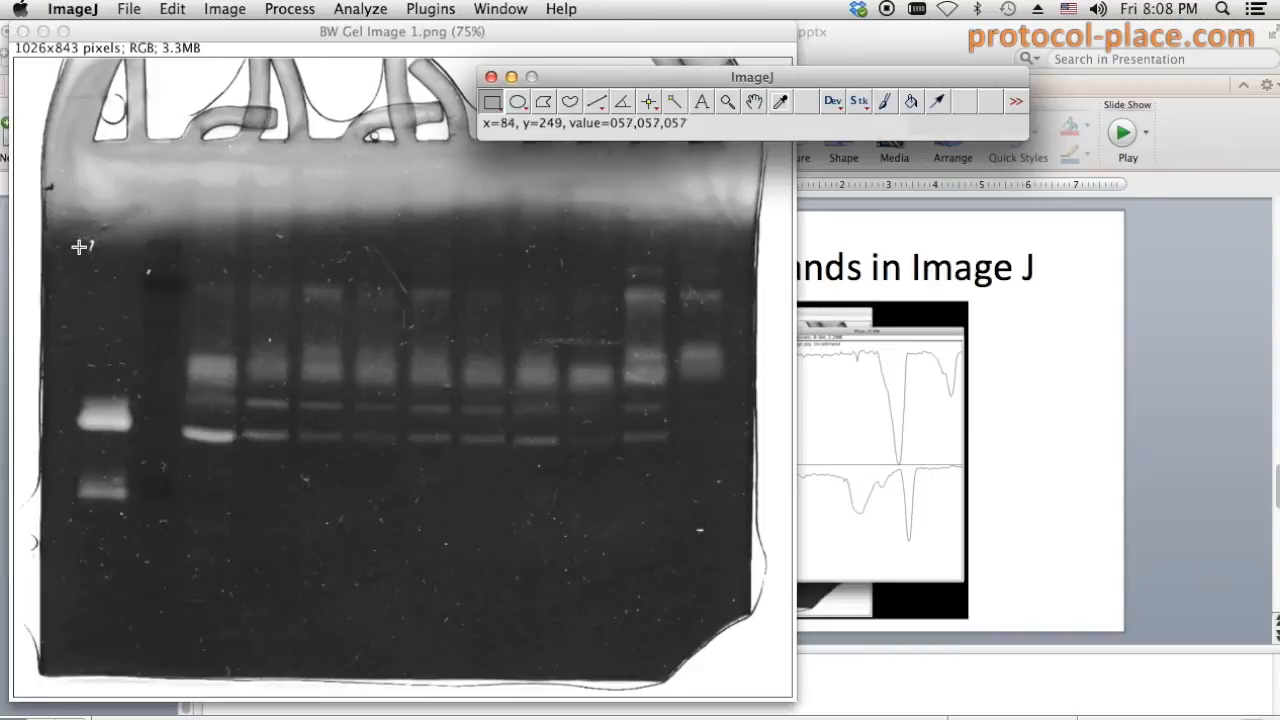
drag(74, 247, 132, 595)
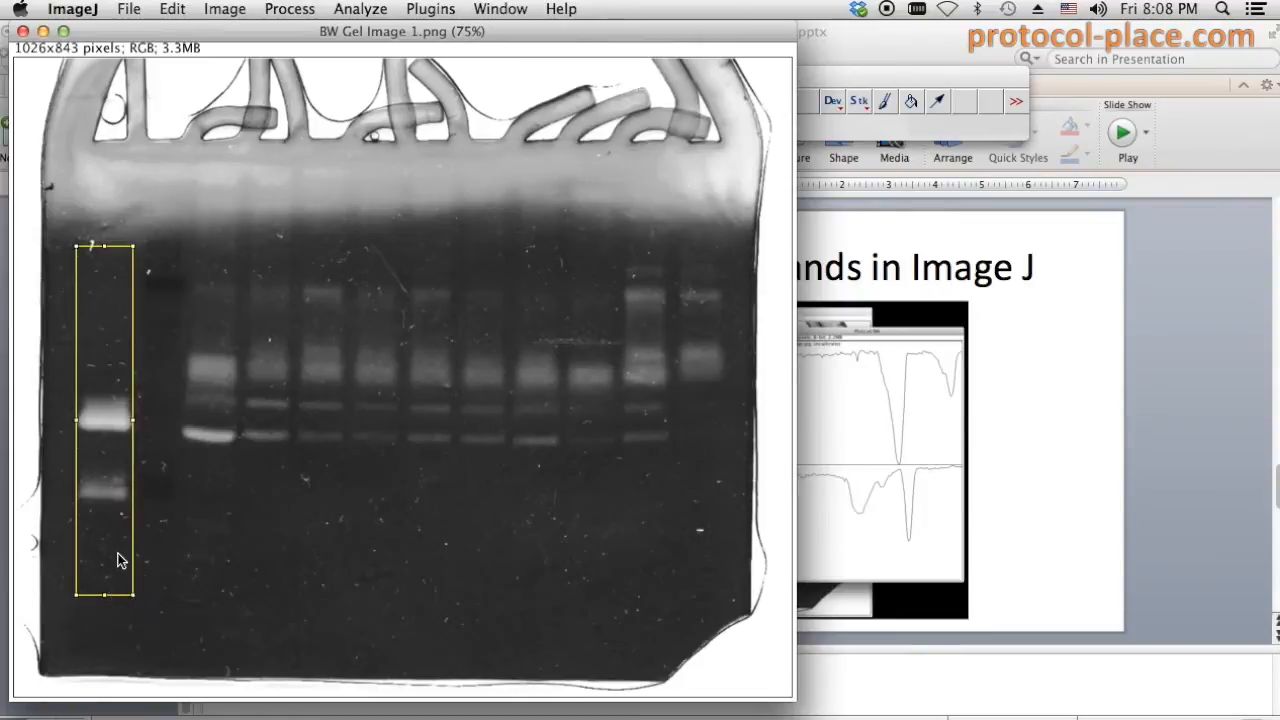
- Mark the outlined rectangle as lane 1 with Gels > Select First Lane
click(347, 12)
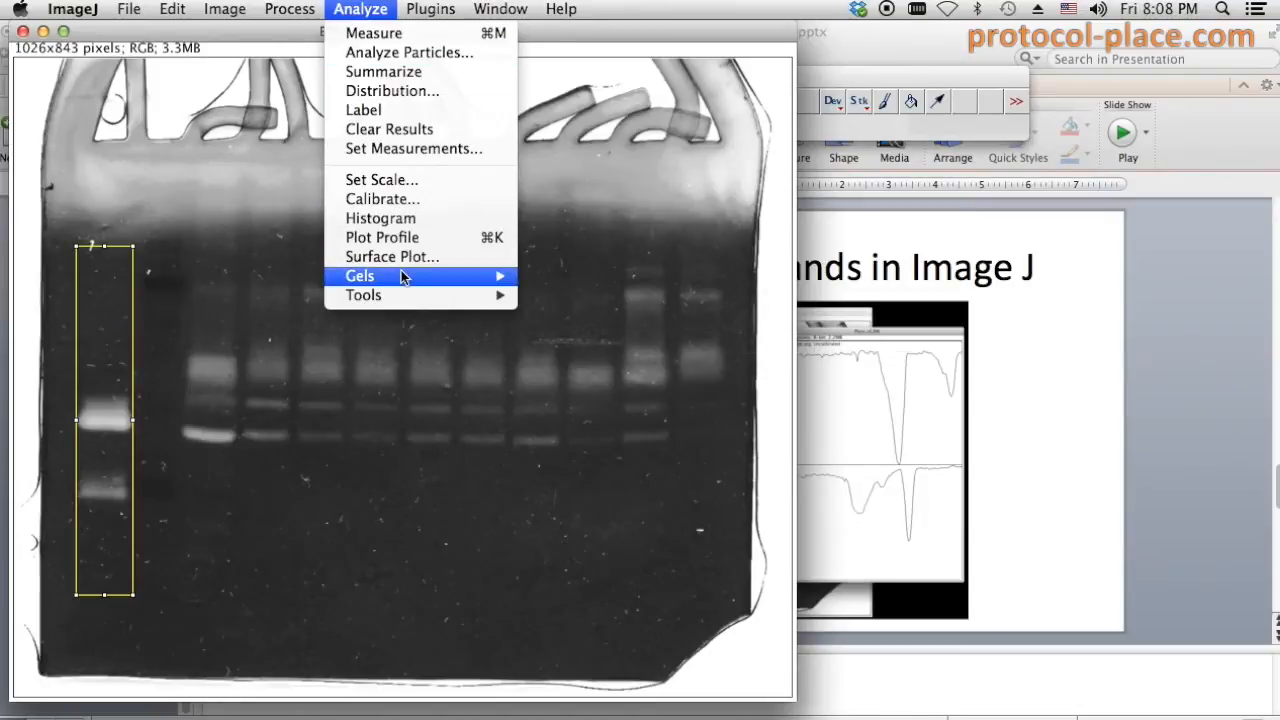
mouse_move(401, 274)
click(553, 281)
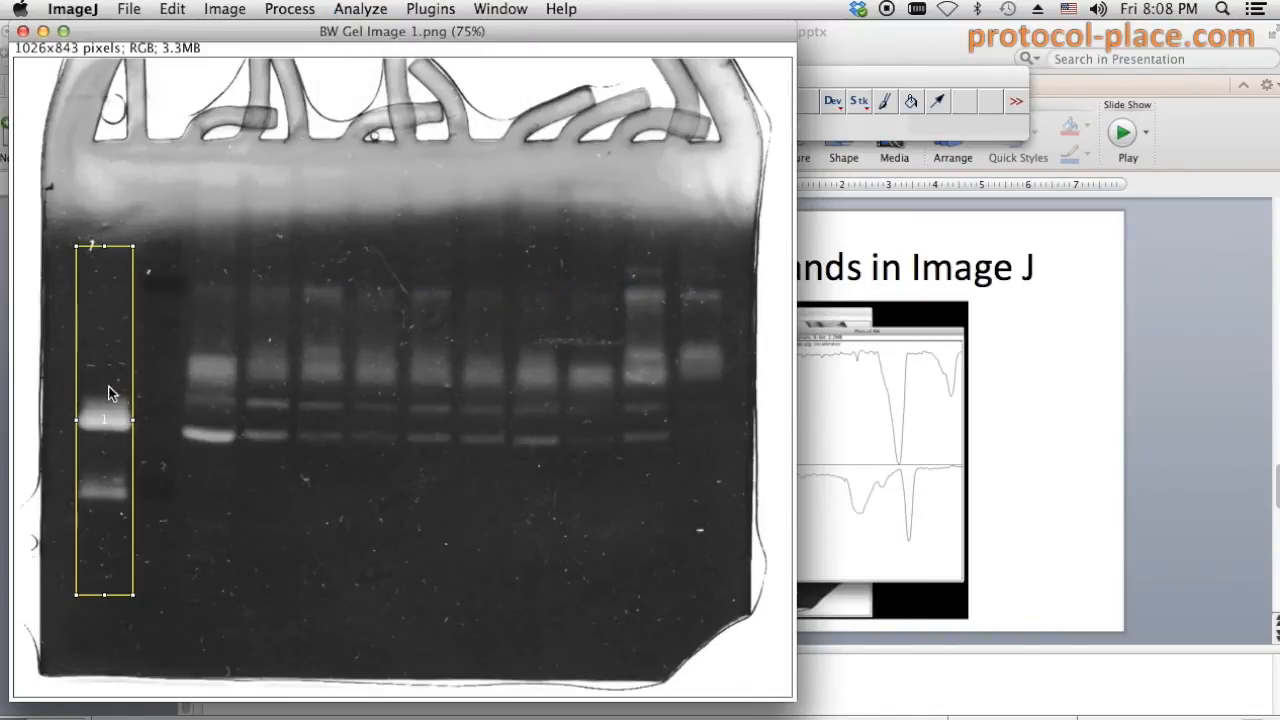
- Move the rectangle onto lane 2 and mark it with Select Next Lane
drag(100, 390, 205, 392)
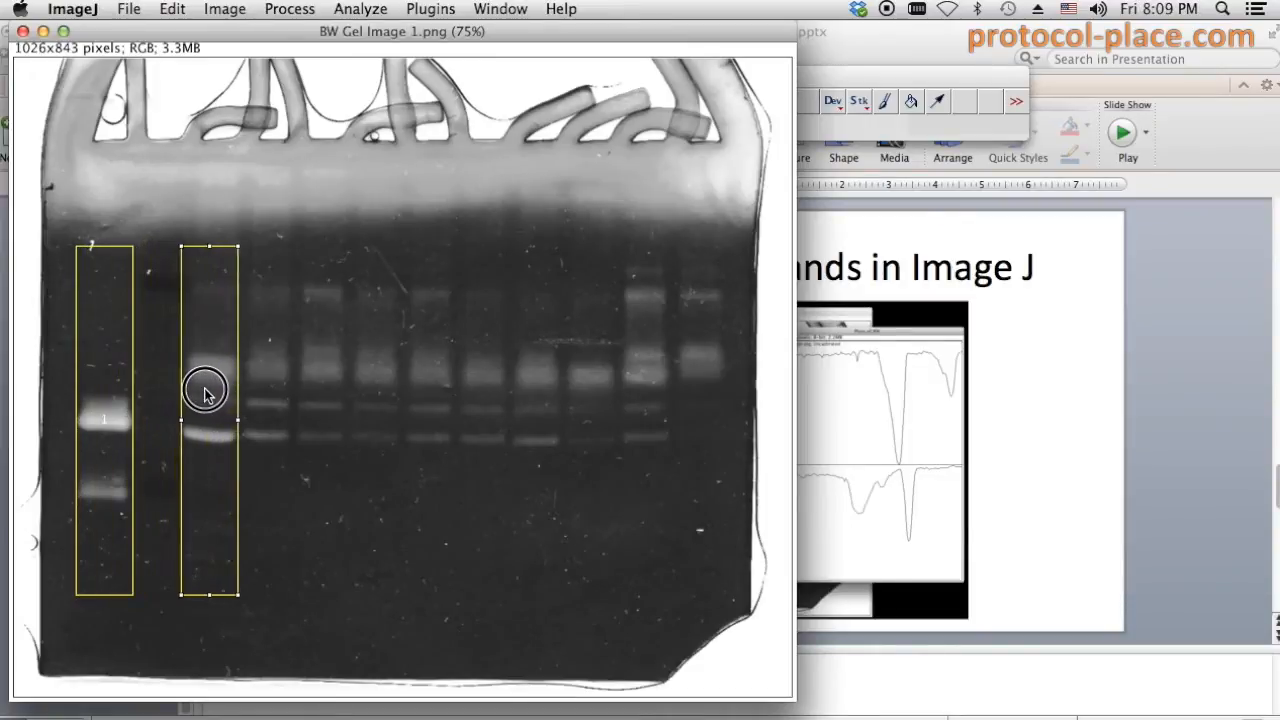
click(362, 8)
mouse_move(398, 277)
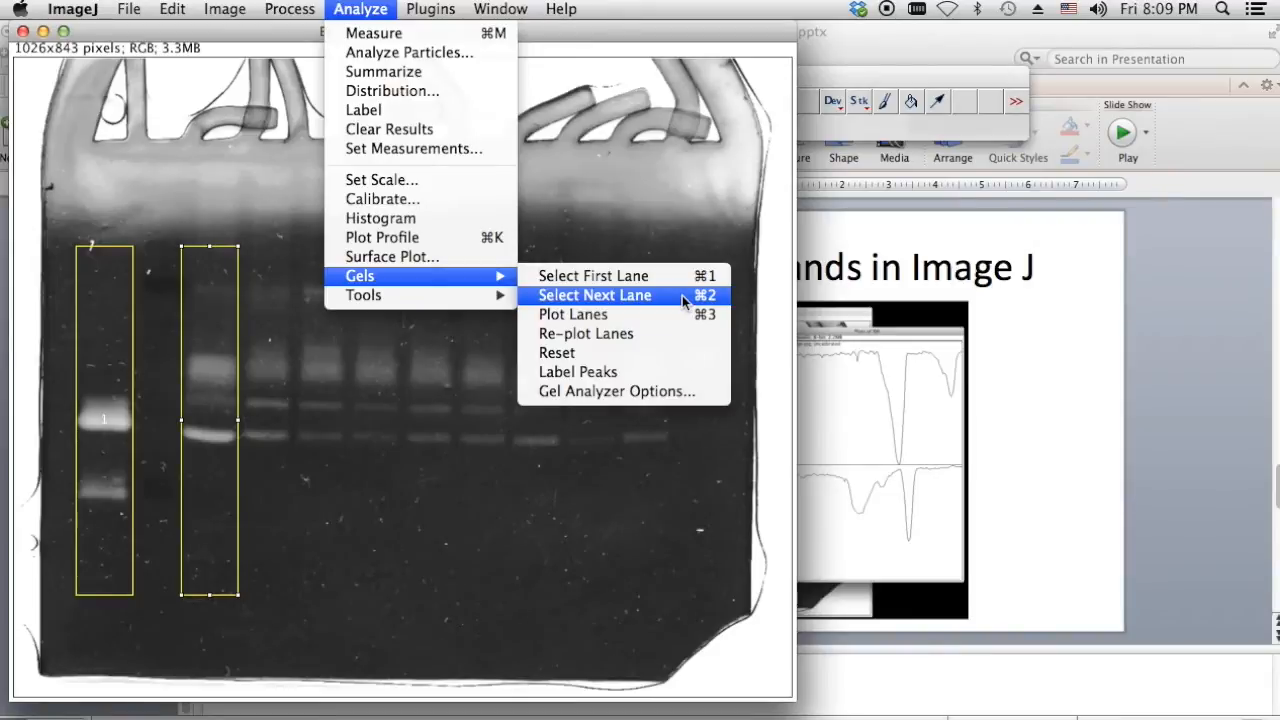
click(605, 297)
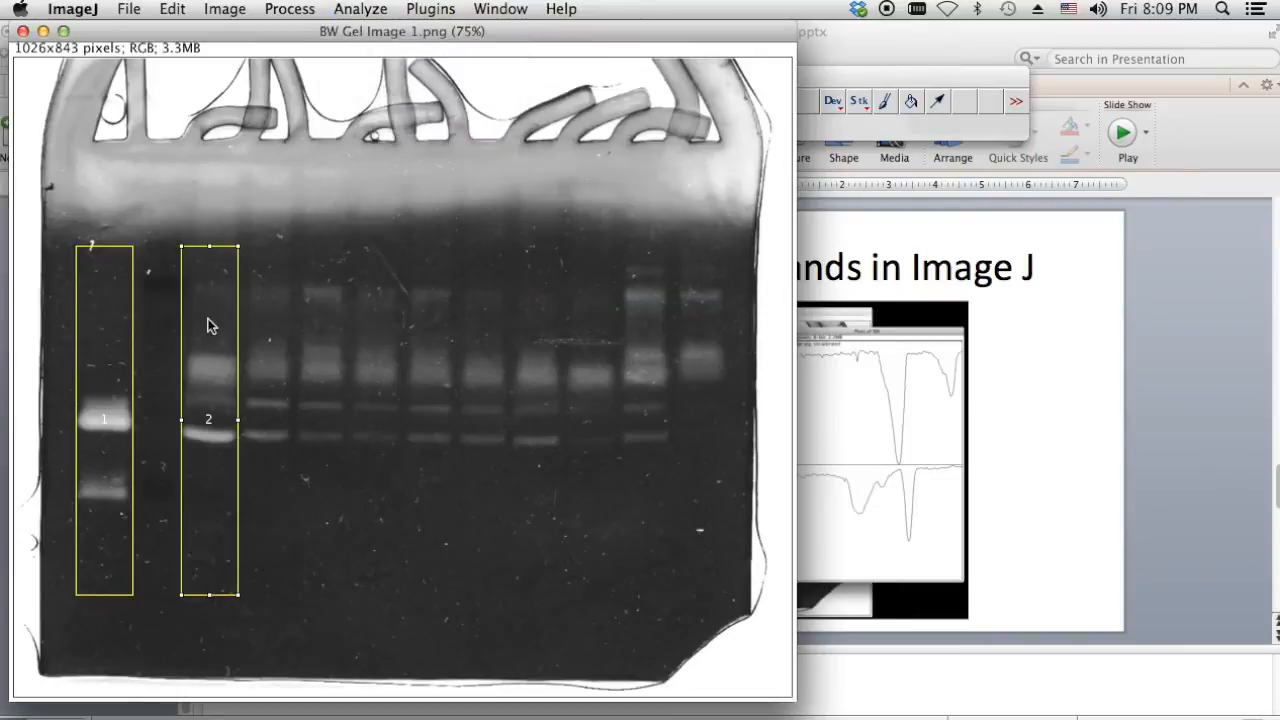
- Move the rectangle across lanes 3 to 6, marking each with Cmd+2
drag(210, 325, 265, 326)
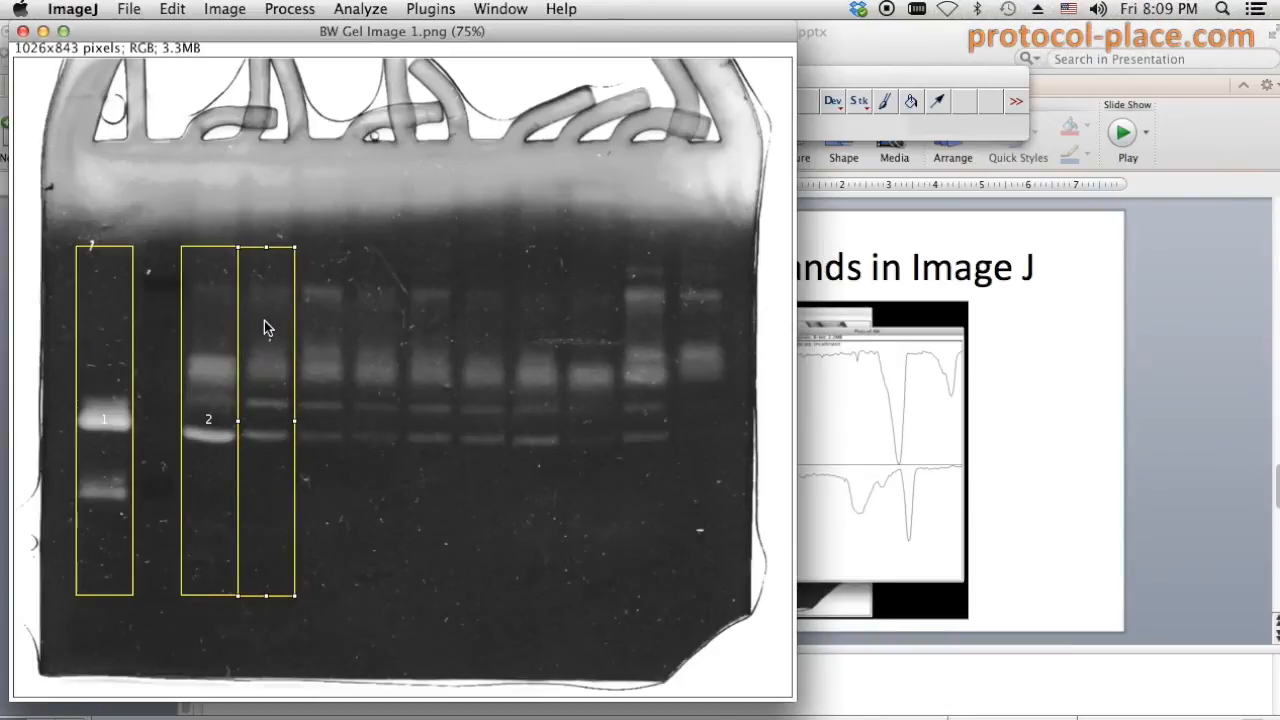
key(2)
drag(264, 347, 420, 331)
key(2)
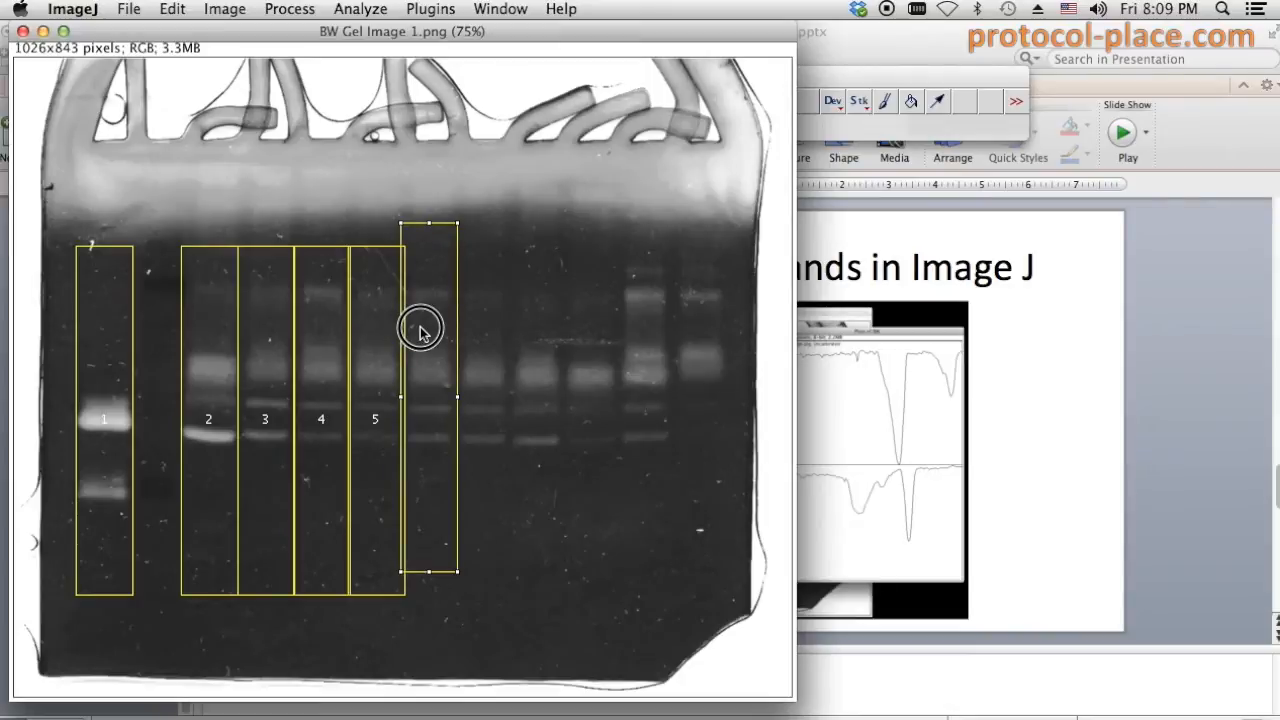
key(2)
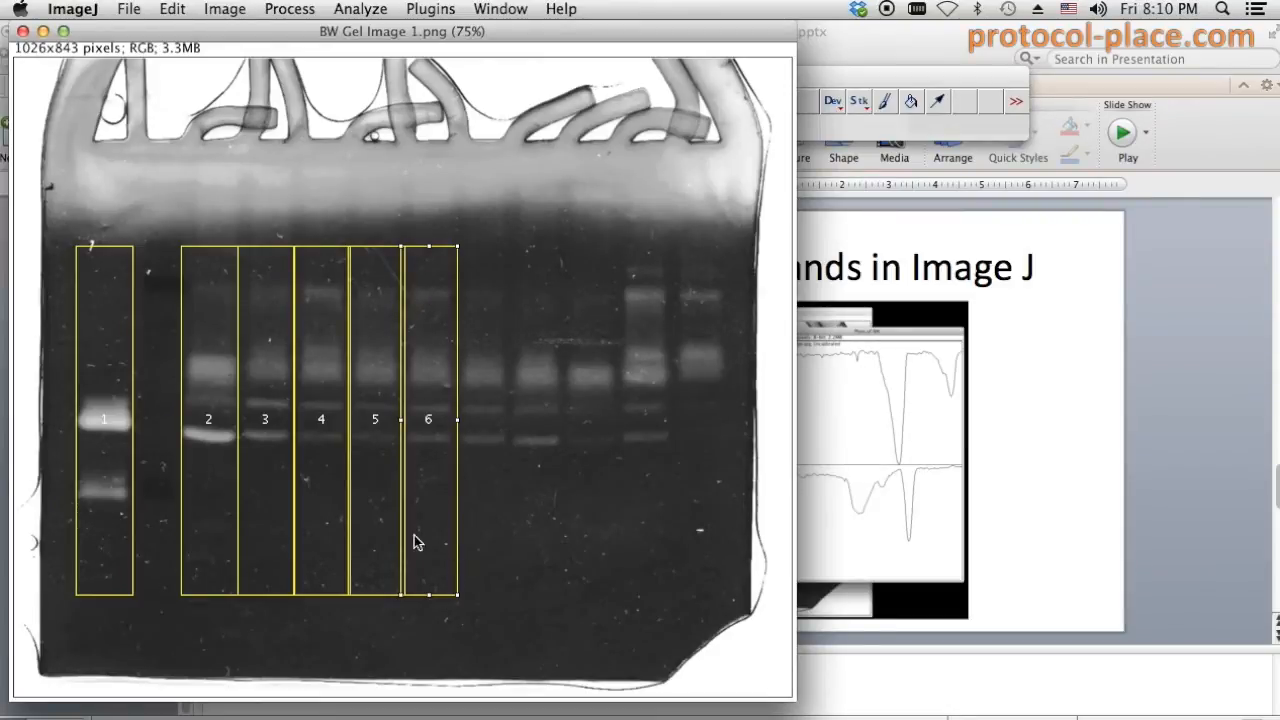
- Fit the rectangle onto lane 7, then mark lanes 7 onward through lane 11
drag(428, 353, 482, 358)
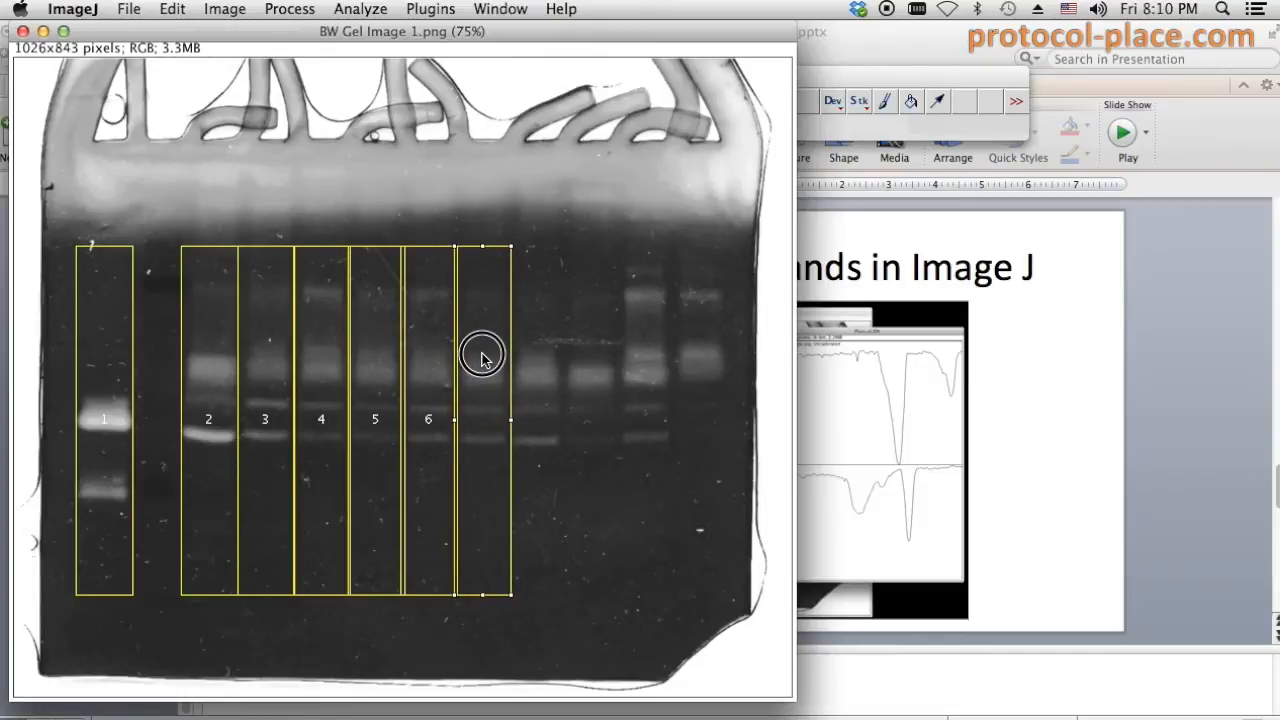
drag(482, 358, 496, 358)
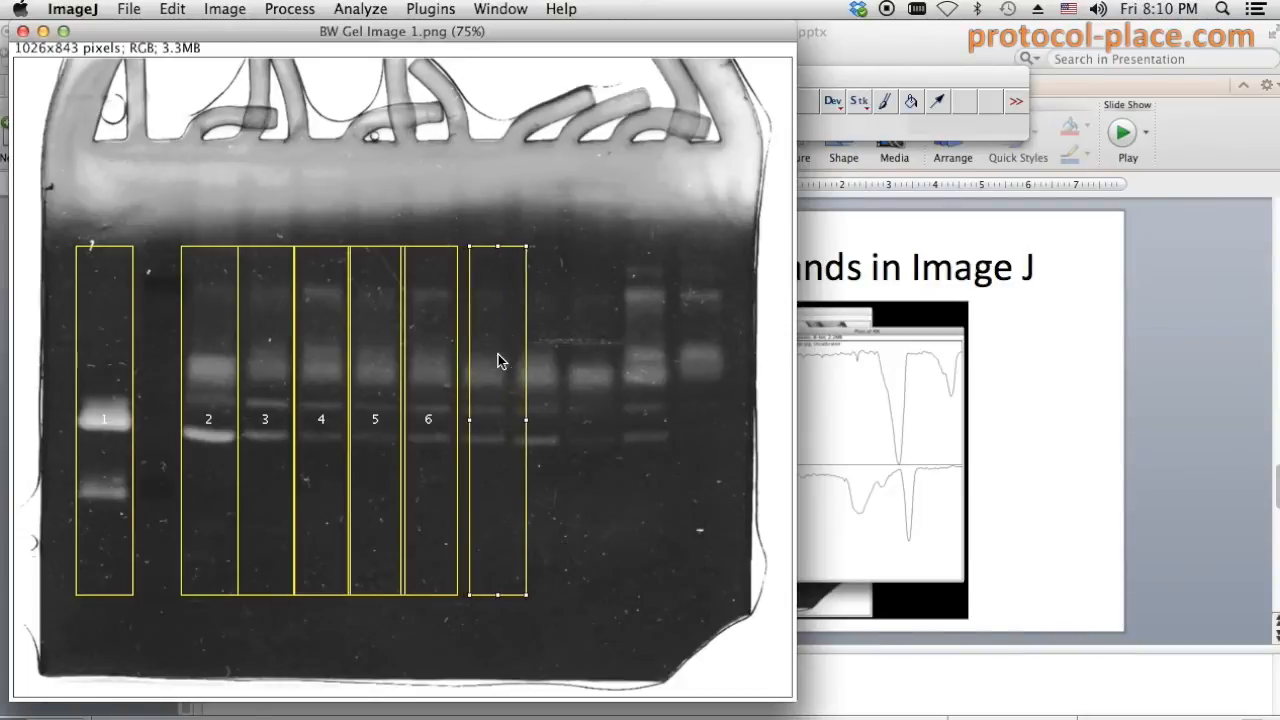
drag(511, 366, 500, 366)
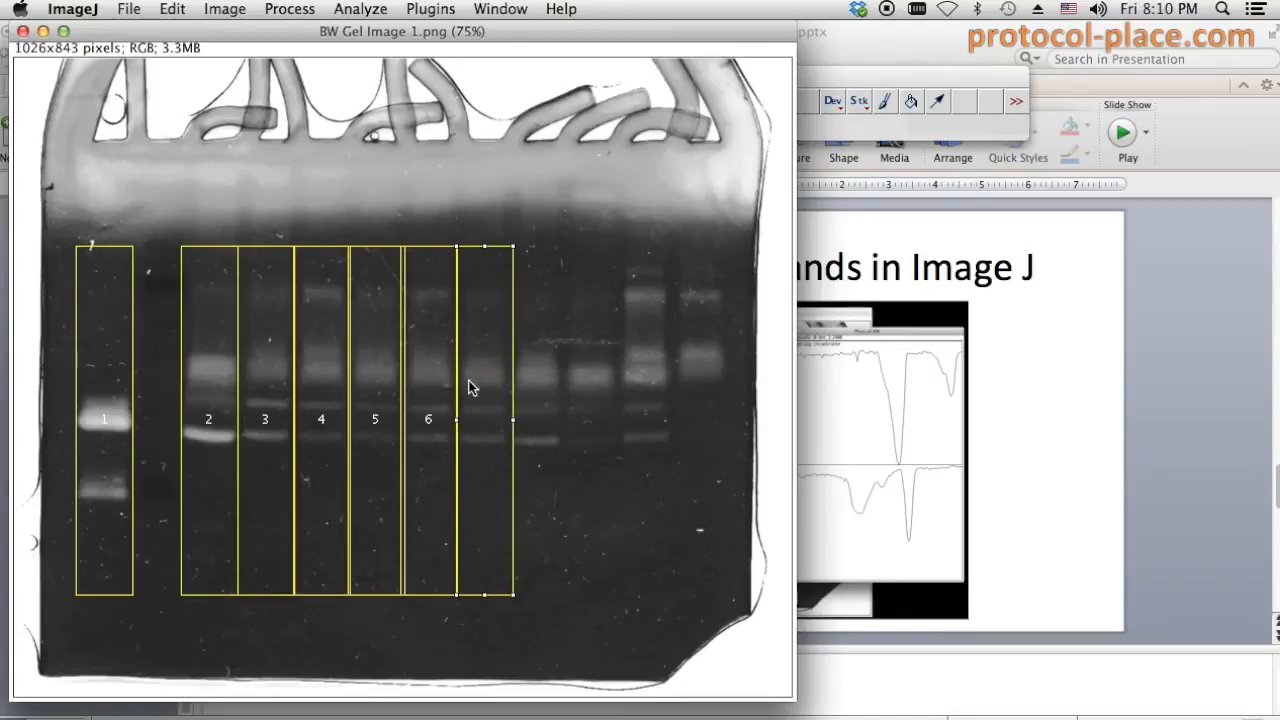
click(491, 394)
key(2)
drag(491, 400, 695, 399)
key(2)
key(2)
key(2)
key(2)
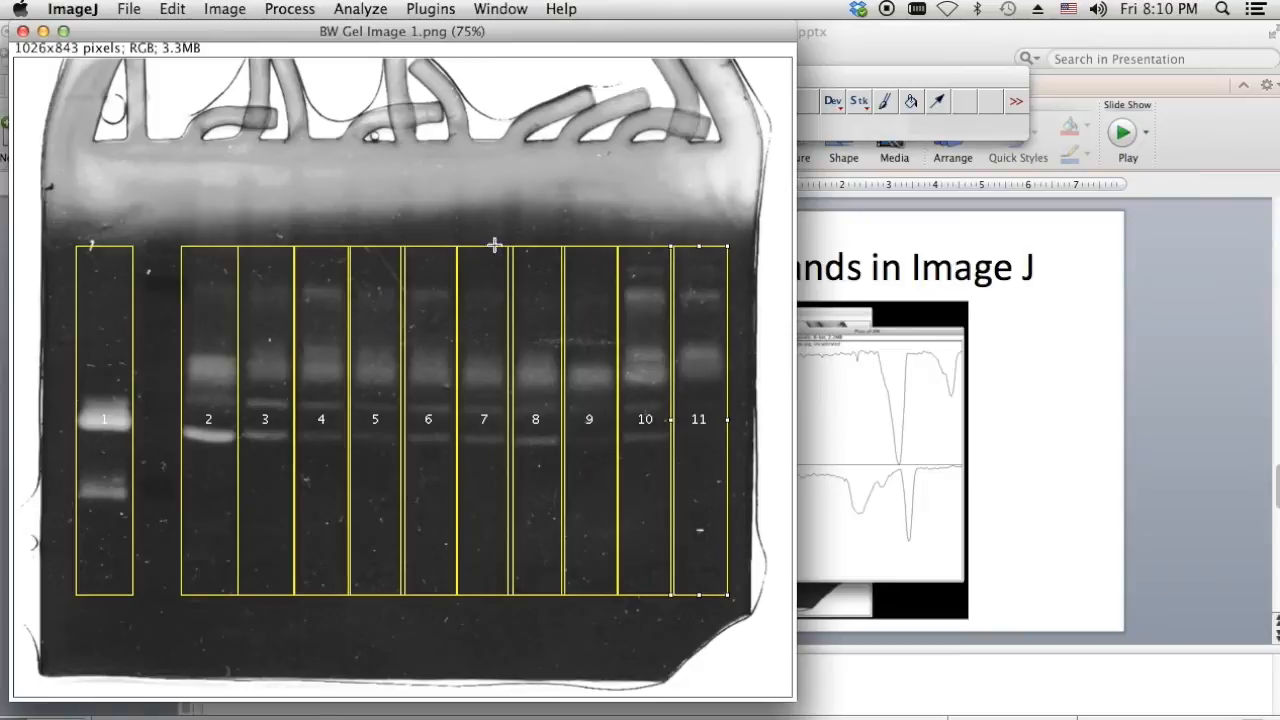
click(372, 8)
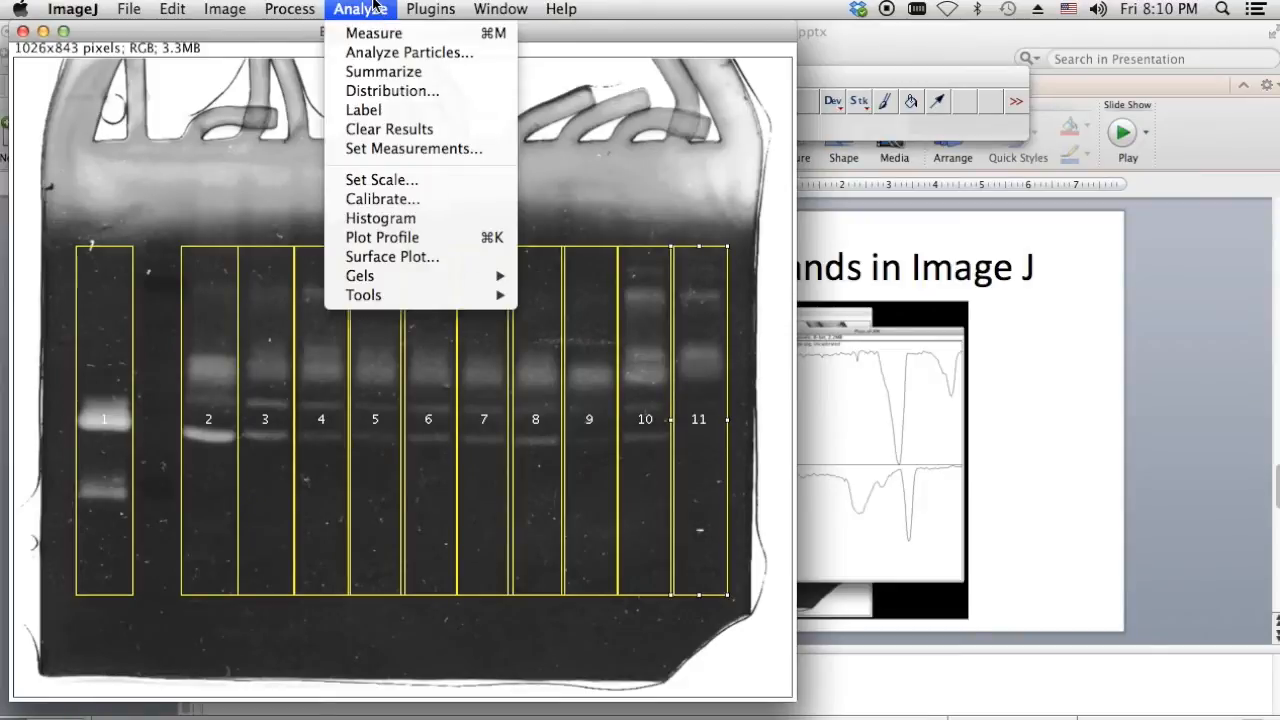
- Plot all marked lanes with Gels > Plot Lanes and reposition the Plots of BW window
mouse_move(392, 275)
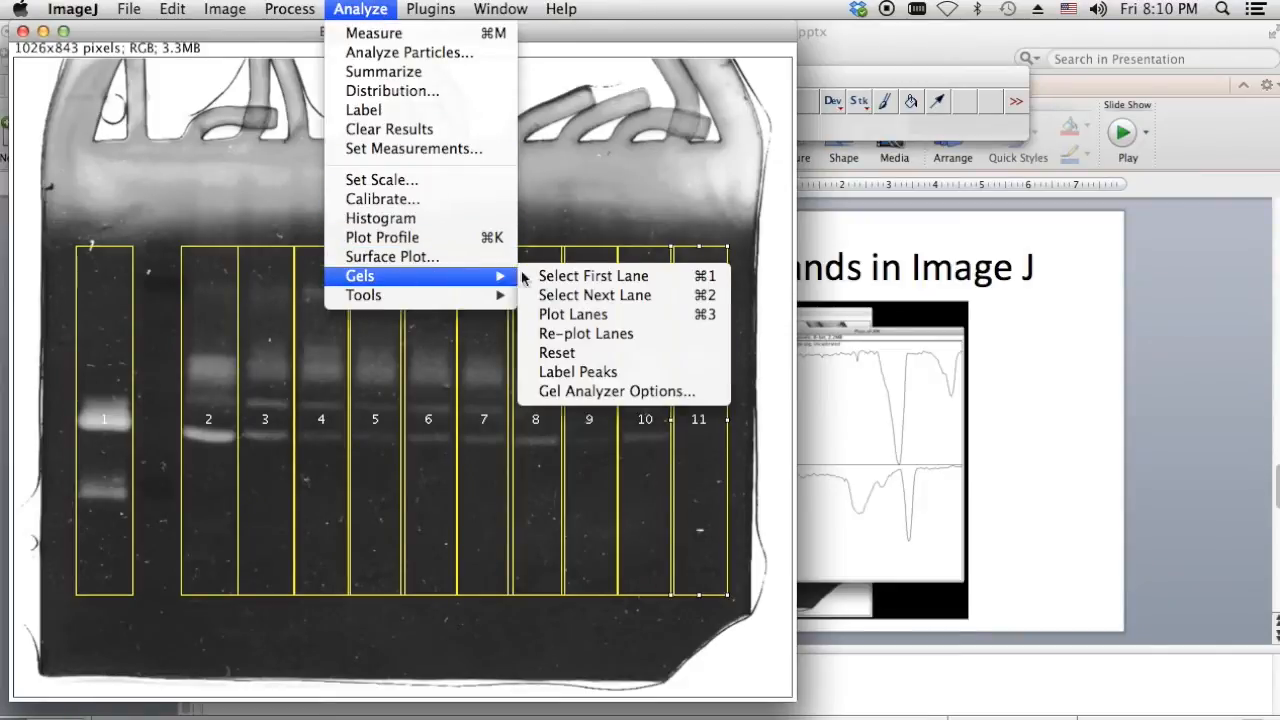
click(583, 316)
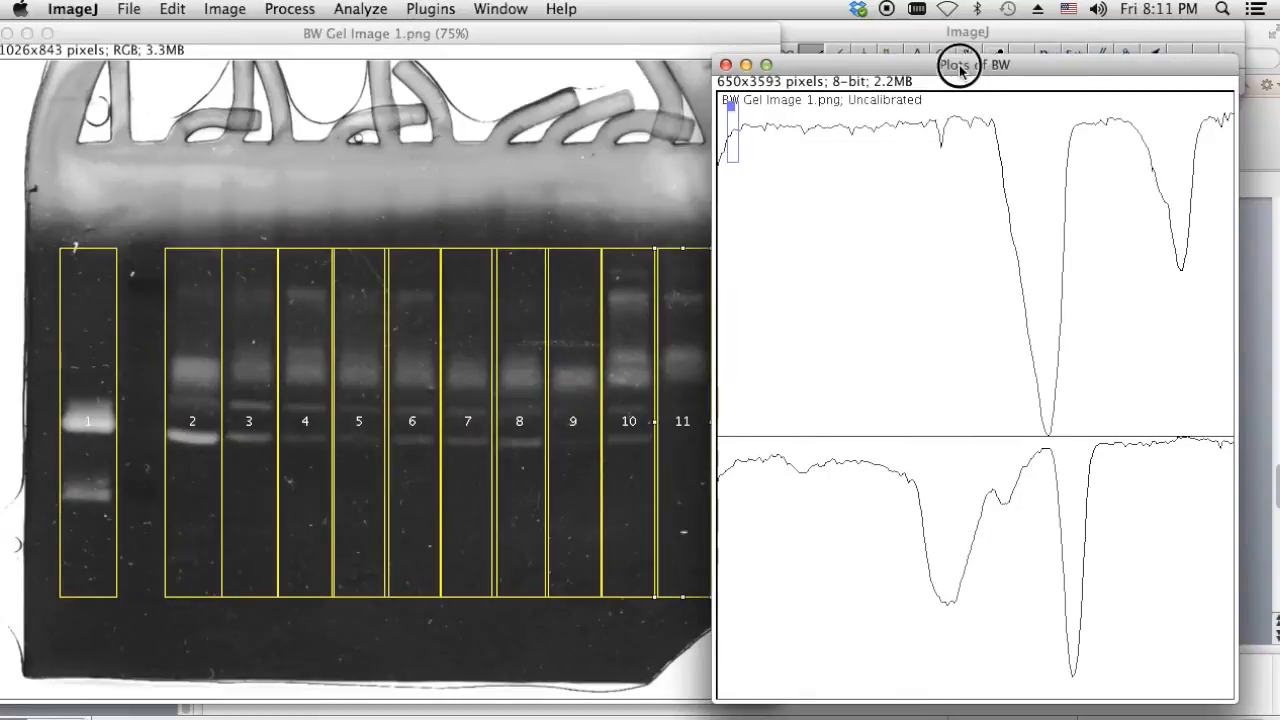
drag(951, 63, 985, 80)
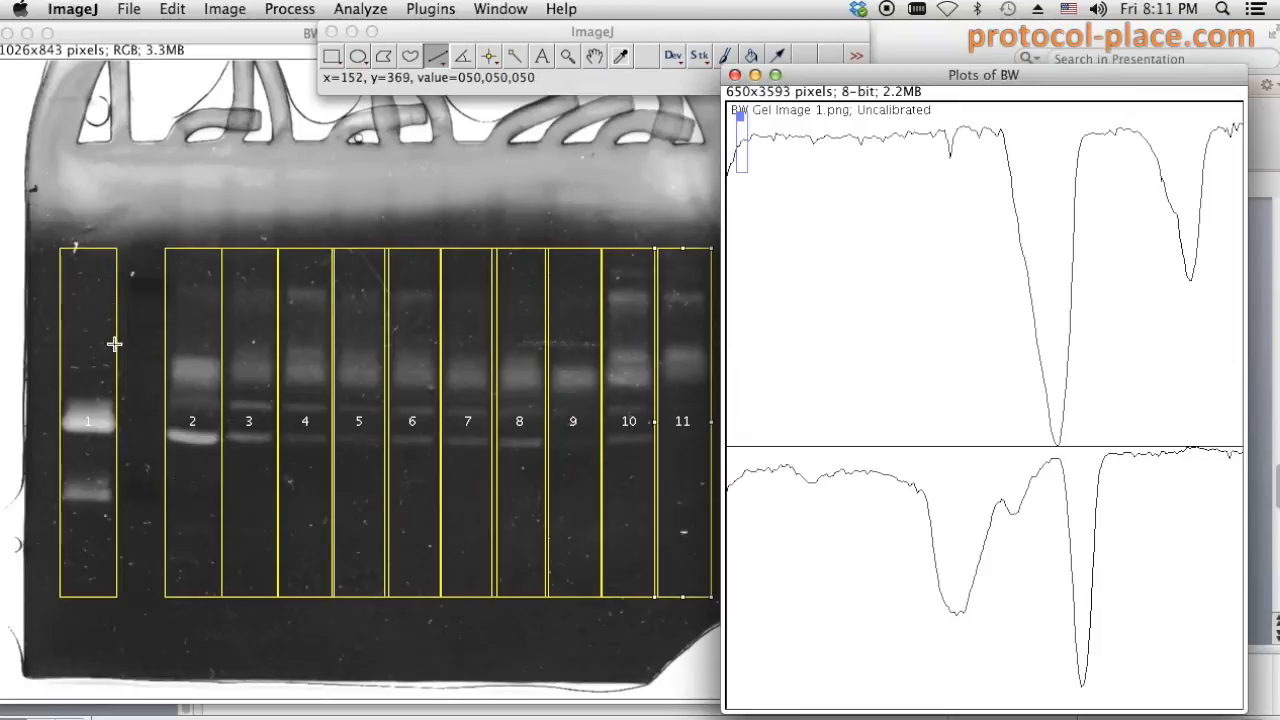
right_click(117, 570)
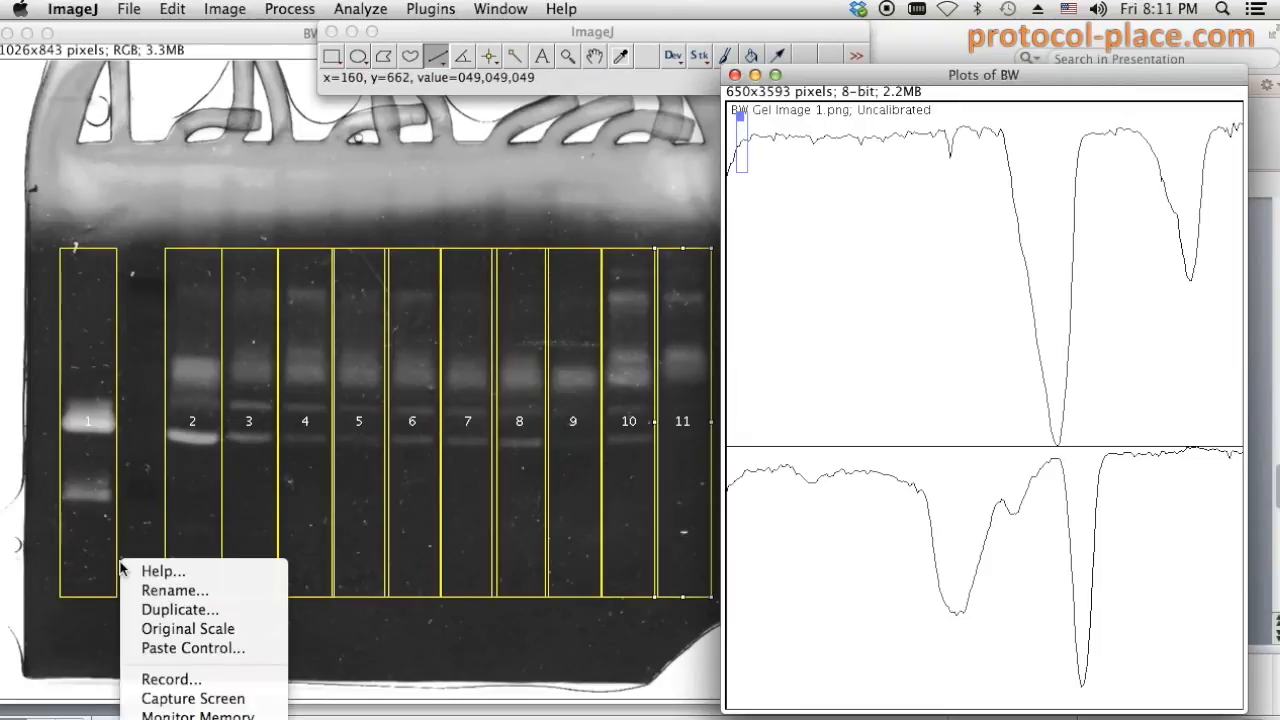
click(226, 33)
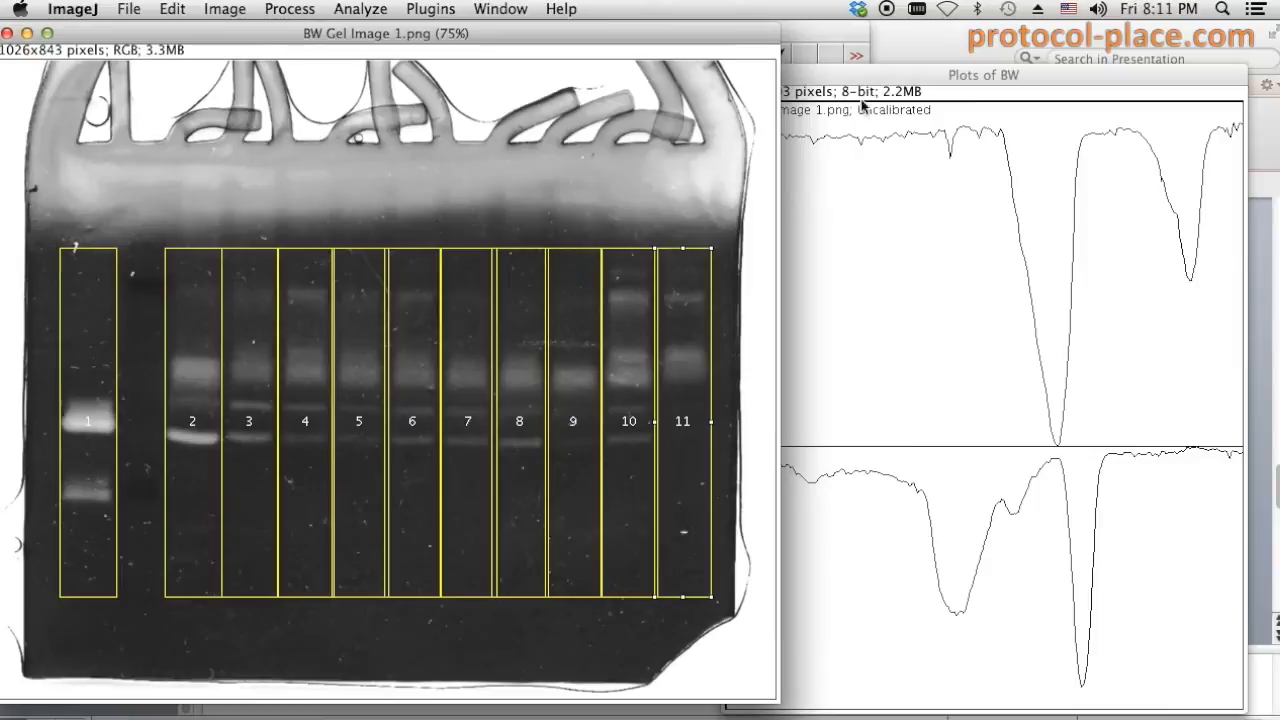
click(897, 87)
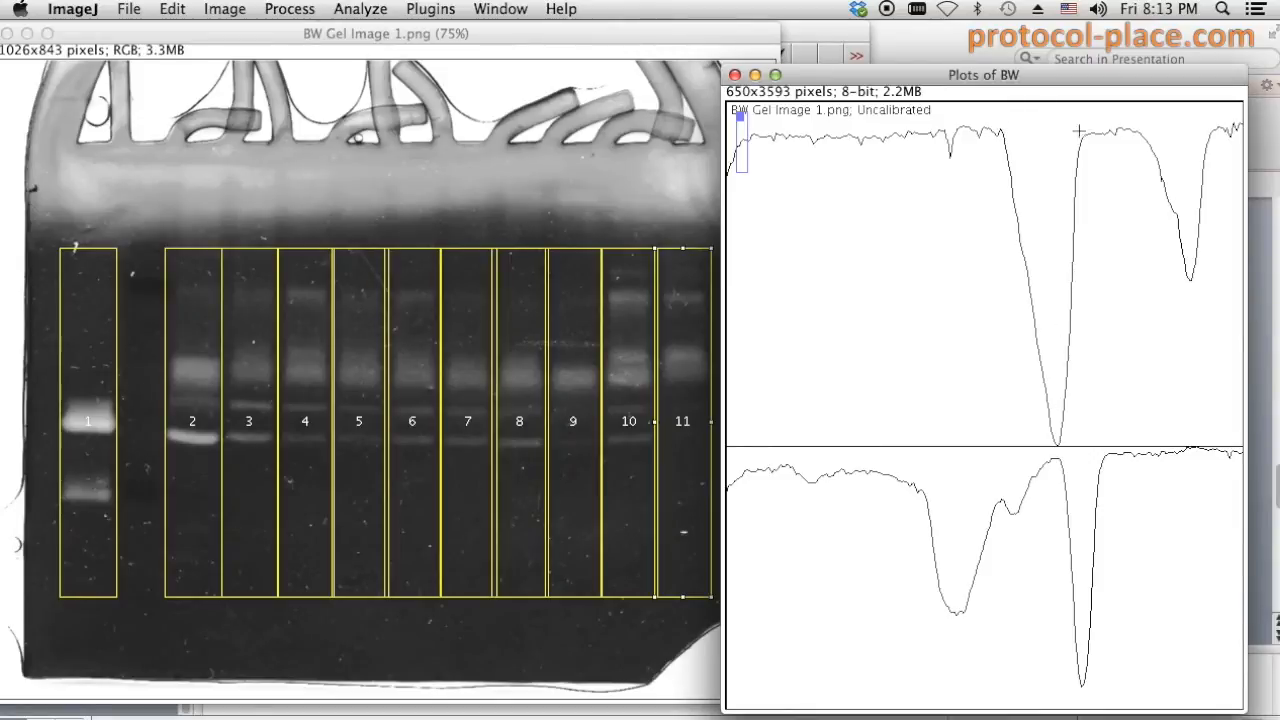
- Draw straight baselines under the peak bases of the top two lane profiles
drag(997, 131, 1091, 133)
scroll(1007, 157, down, 5)
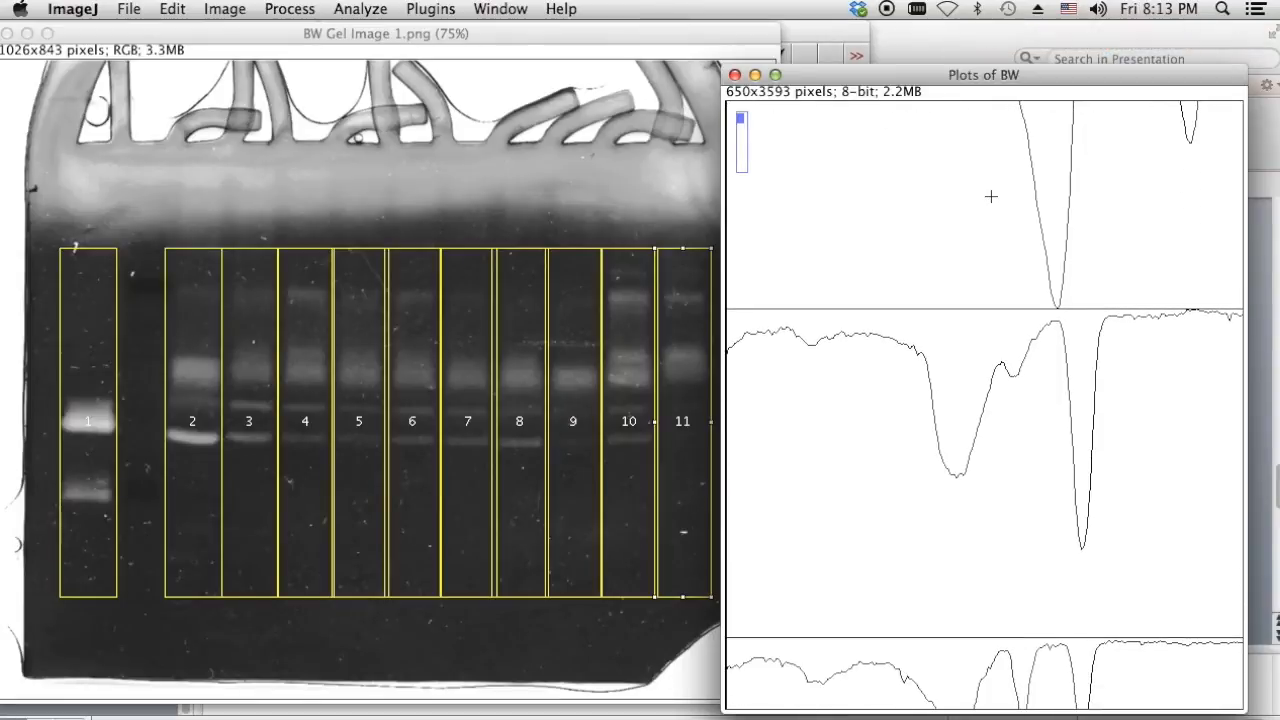
scroll(991, 197, down, 2)
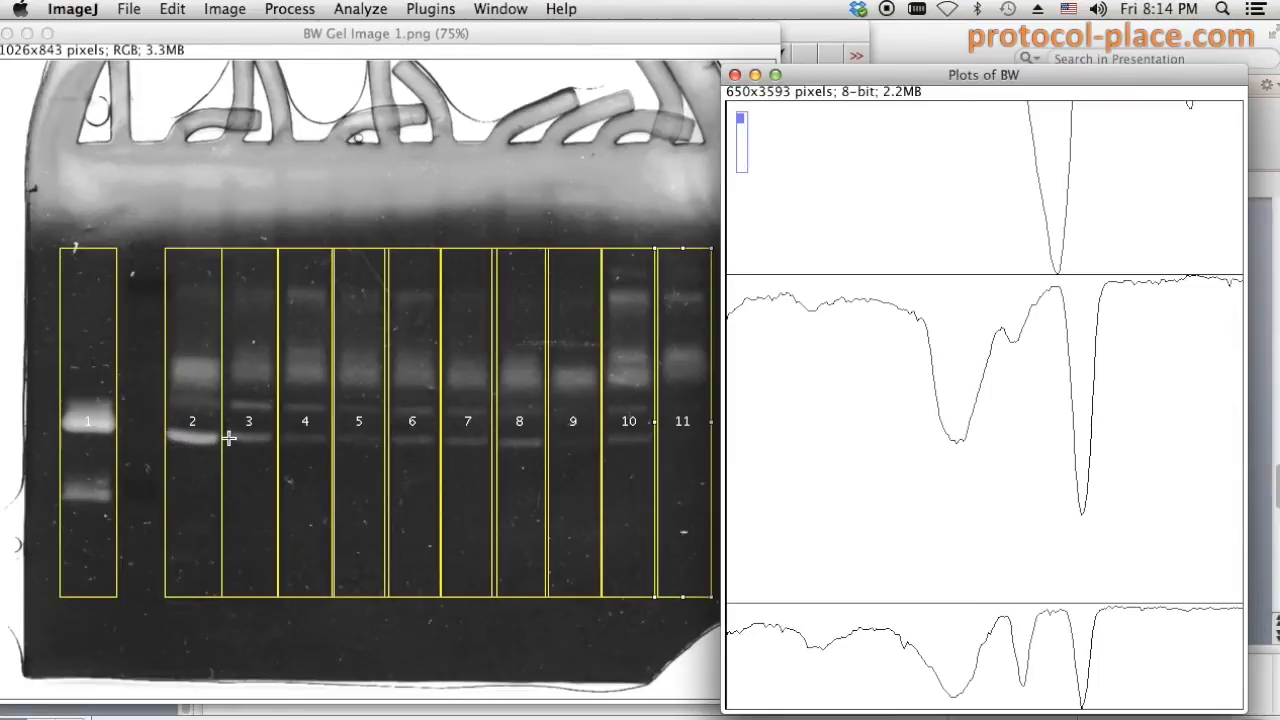
drag(1056, 288, 1112, 284)
scroll(975, 352, down, 8)
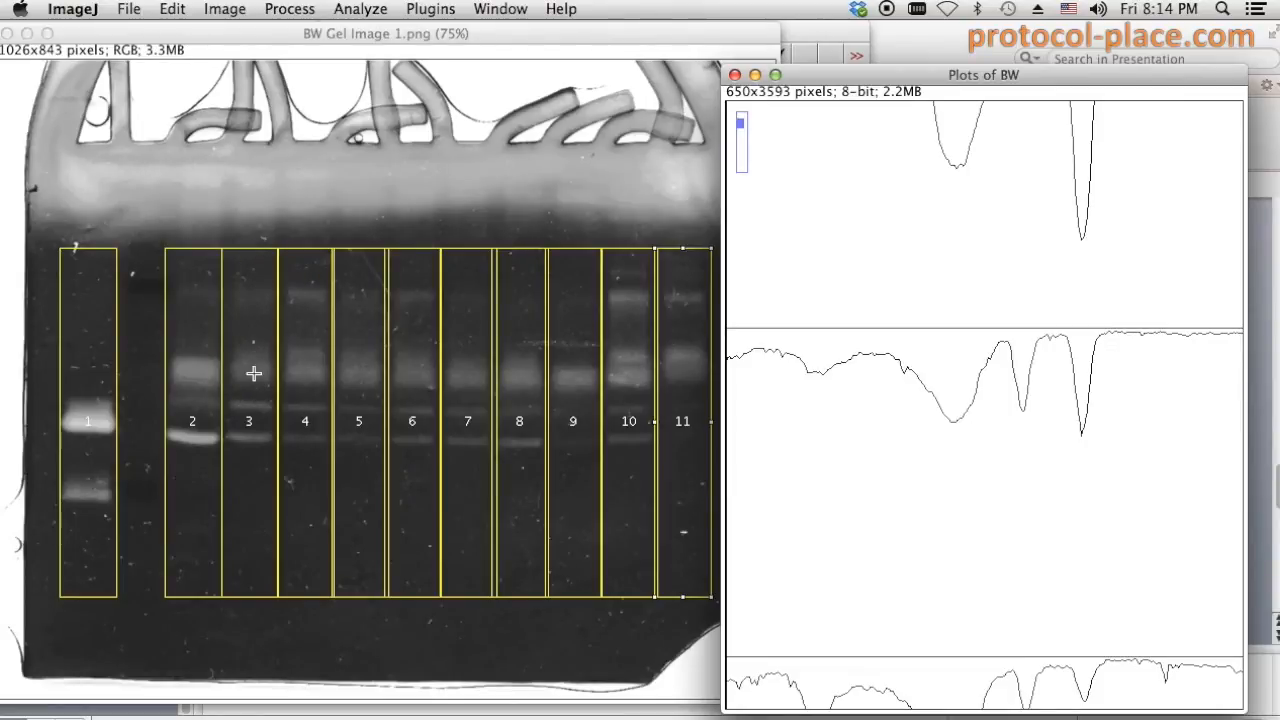
scroll(1000, 205, up, 3)
scroll(1082, 133, up, 1)
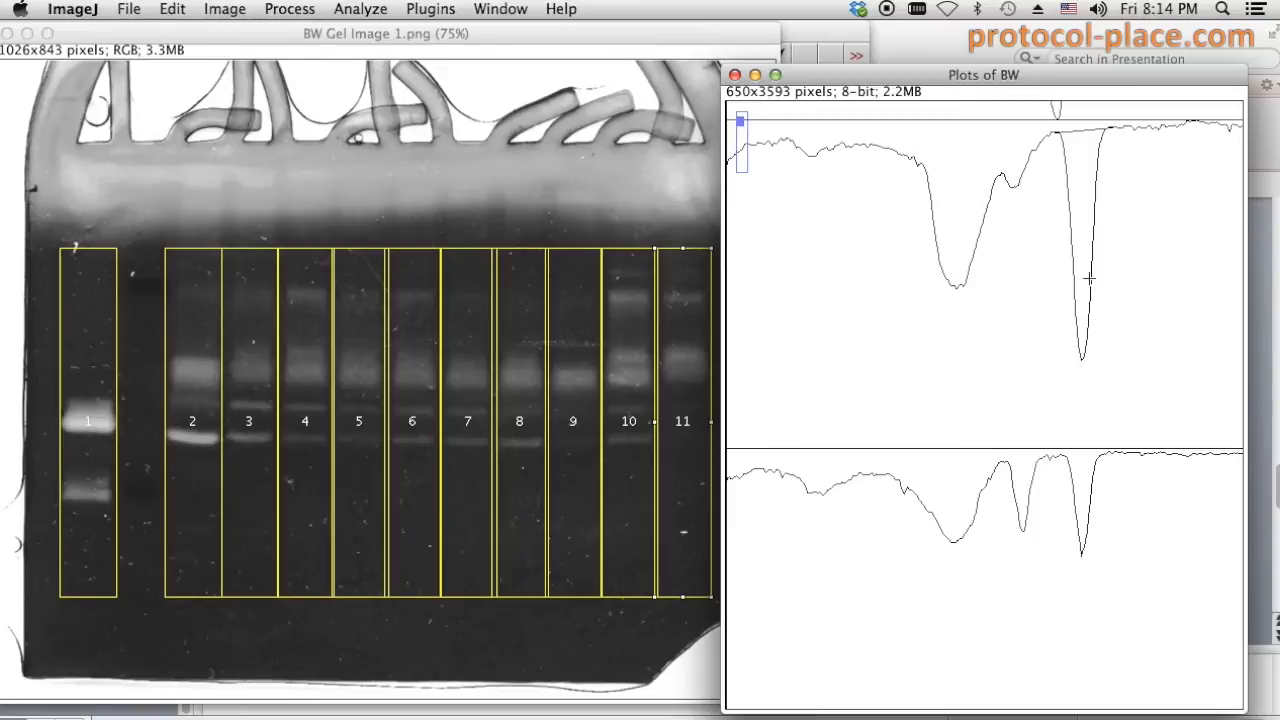
- Draw baselines closing off the peaks of the next several lane profiles down the plots
drag(1057, 458, 1110, 453)
scroll(1097, 460, down, 10)
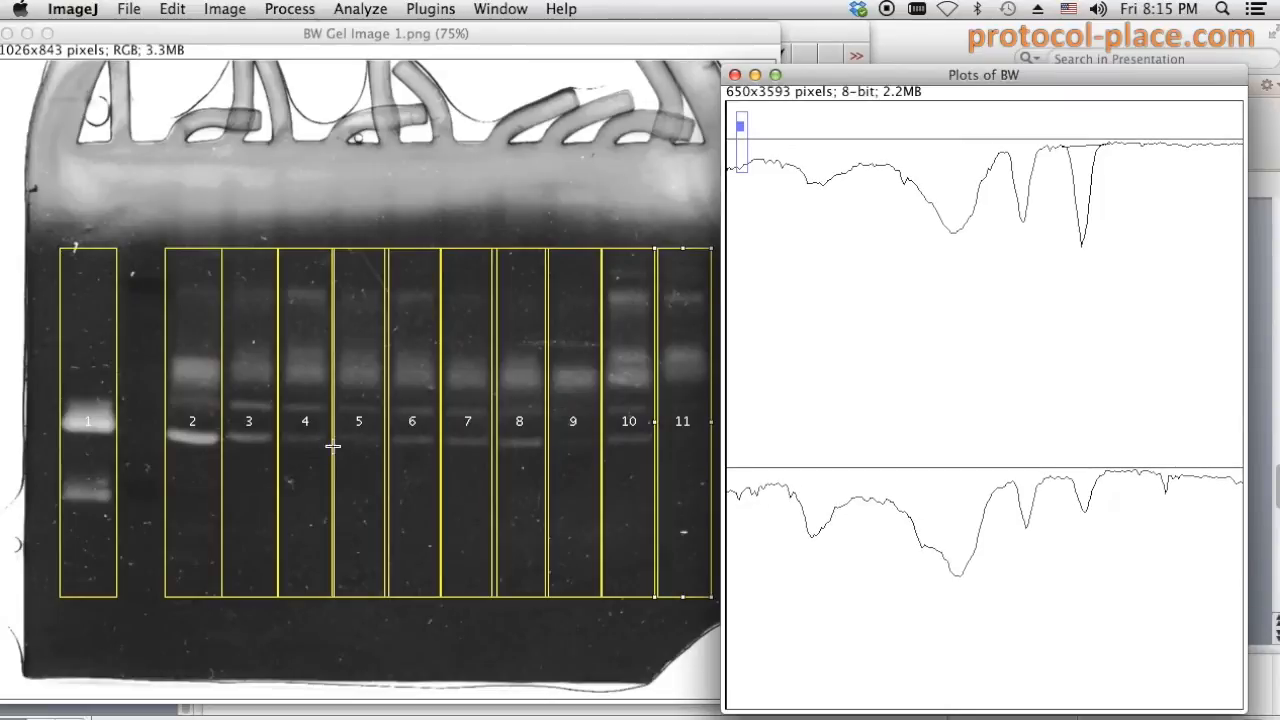
drag(1068, 480, 1112, 471)
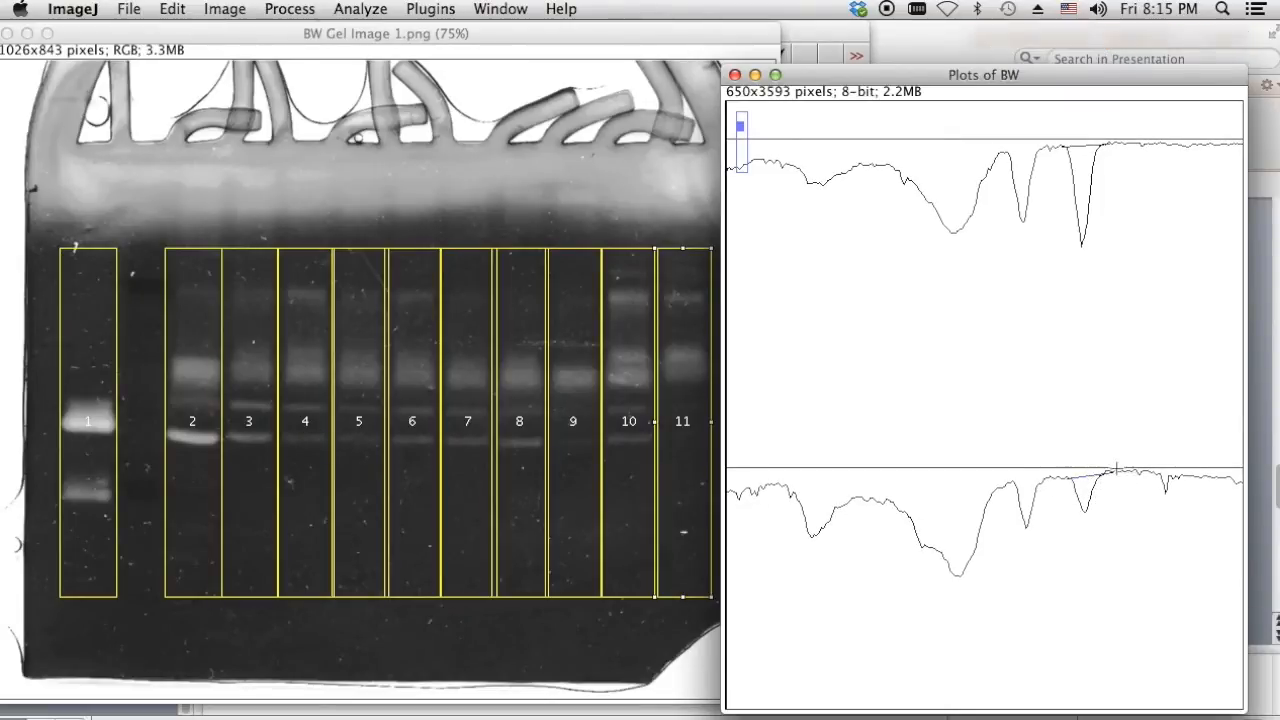
scroll(1090, 488, down, 2)
scroll(1088, 490, down, 10)
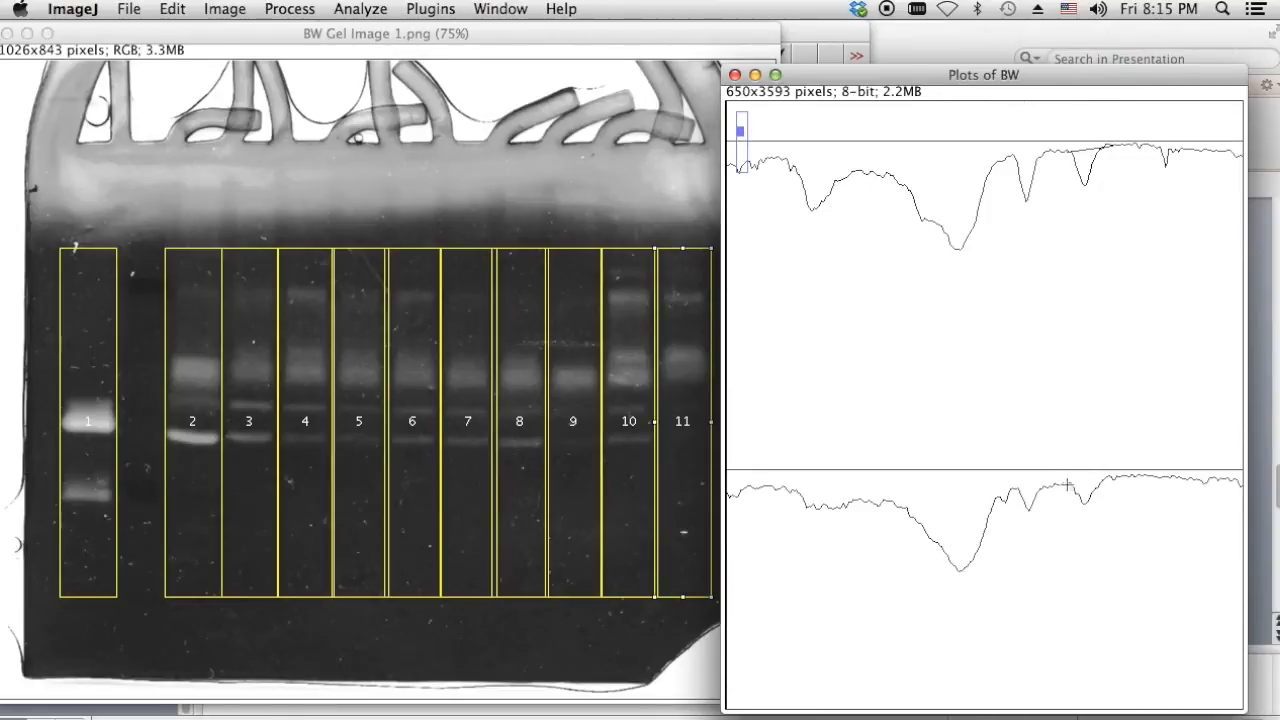
drag(1068, 485, 1112, 473)
scroll(1105, 497, down, 7)
scroll(1100, 499, down, 3)
drag(1070, 537, 1122, 532)
scroll(1109, 526, down, 10)
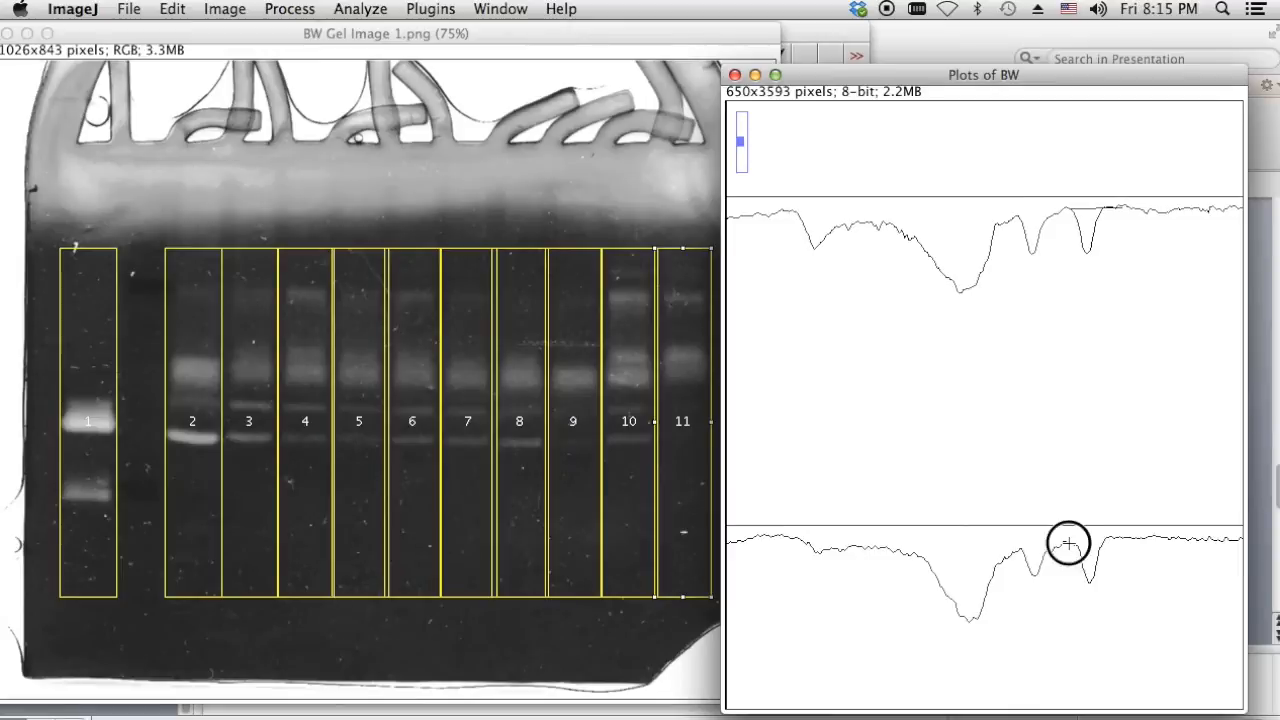
scroll(1109, 540, down, 10)
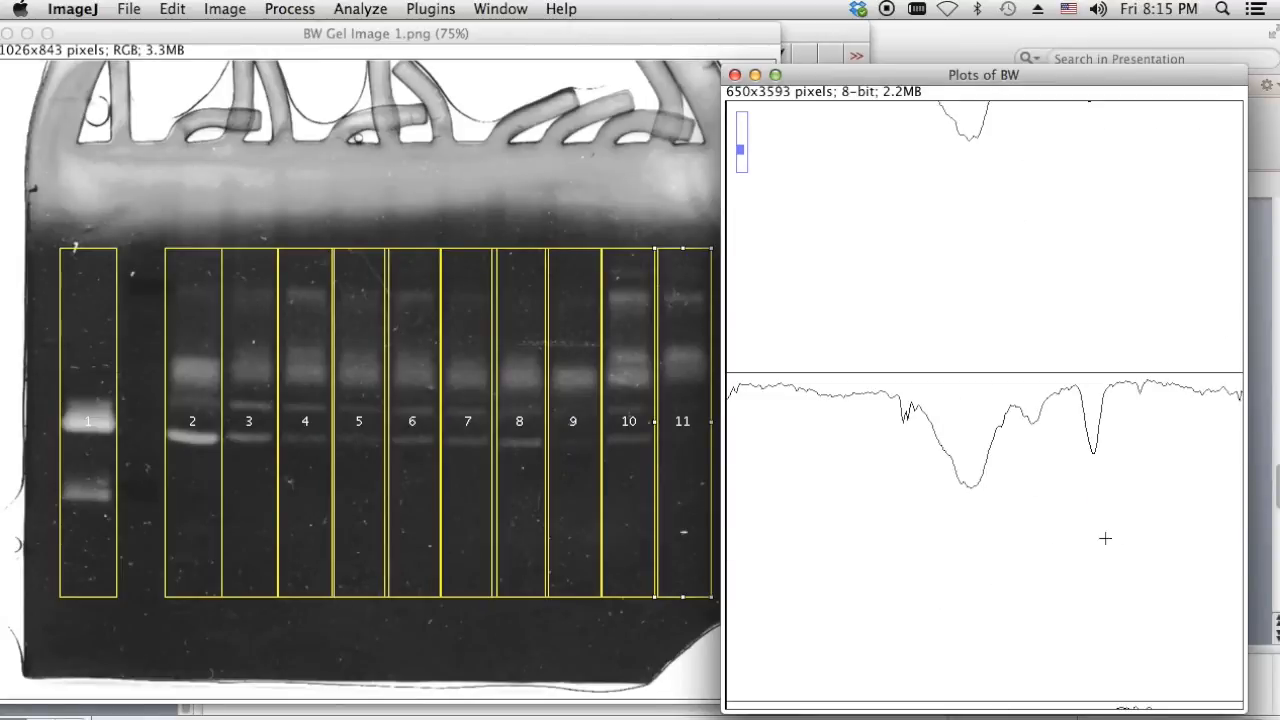
- Close off the lower profiles' remaining peaks, including a small one, then scroll back to the top
drag(1071, 387, 1116, 384)
scroll(1105, 426, down, 3)
scroll(1105, 426, down, 3)
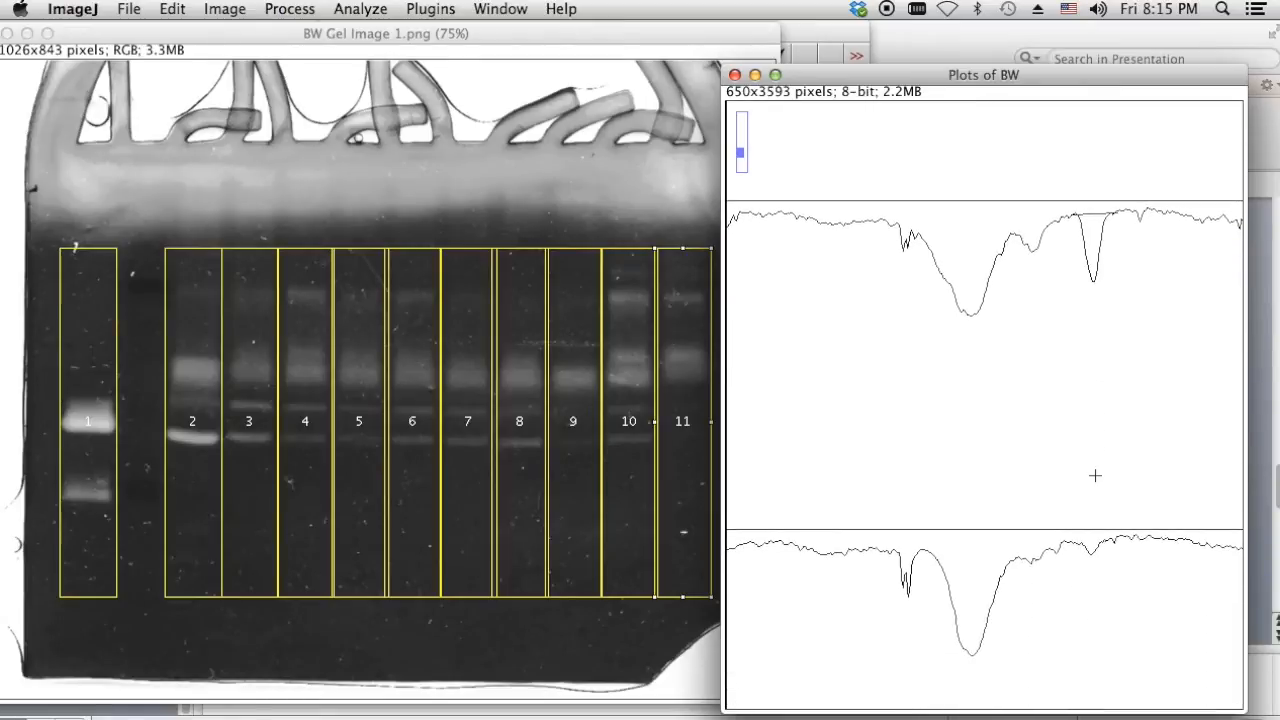
drag(1076, 510, 1106, 506)
scroll(1108, 506, down, 5)
scroll(1107, 505, down, 8)
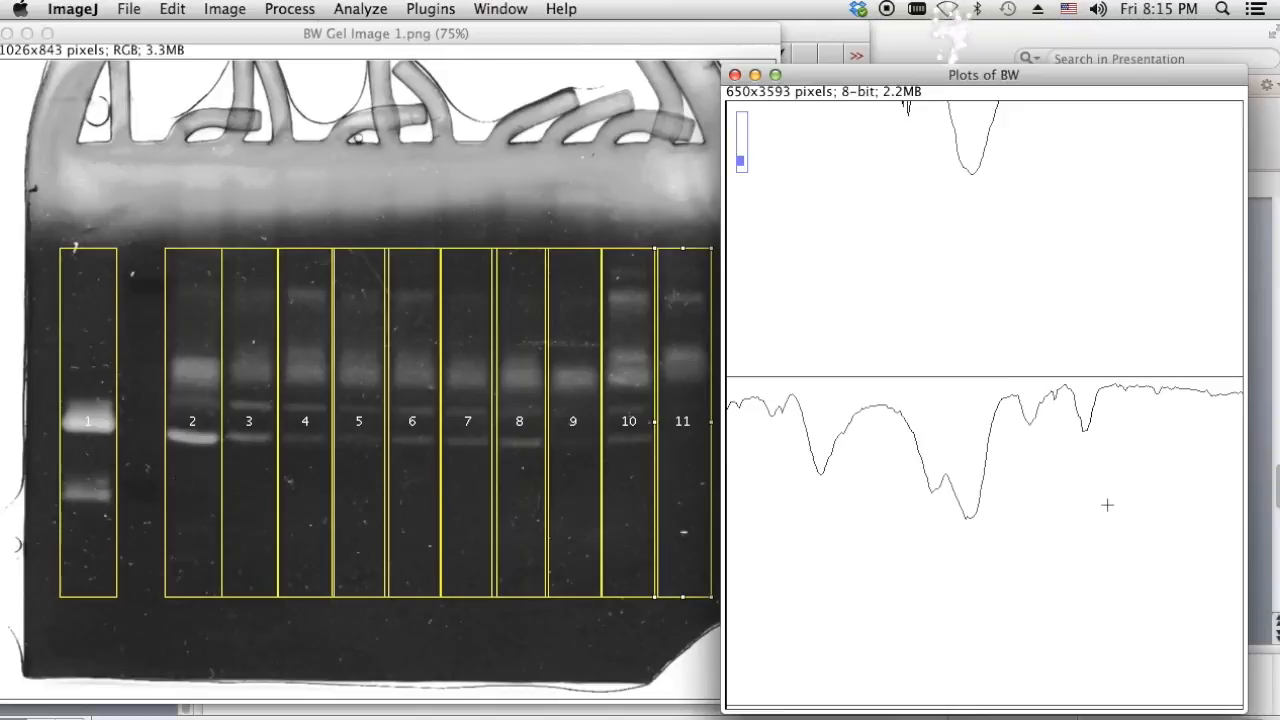
scroll(1107, 456, up, 4)
scroll(1095, 330, down, 10)
scroll(1081, 421, down, 3)
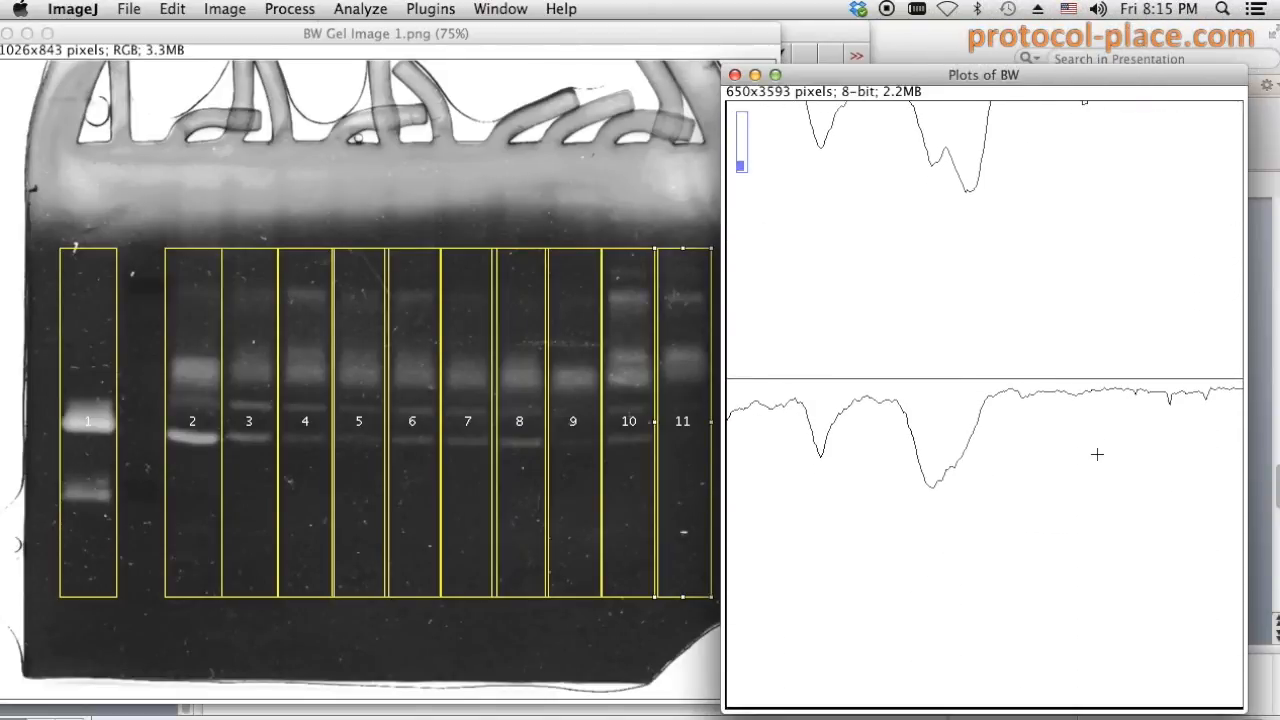
scroll(1102, 465, up, 8)
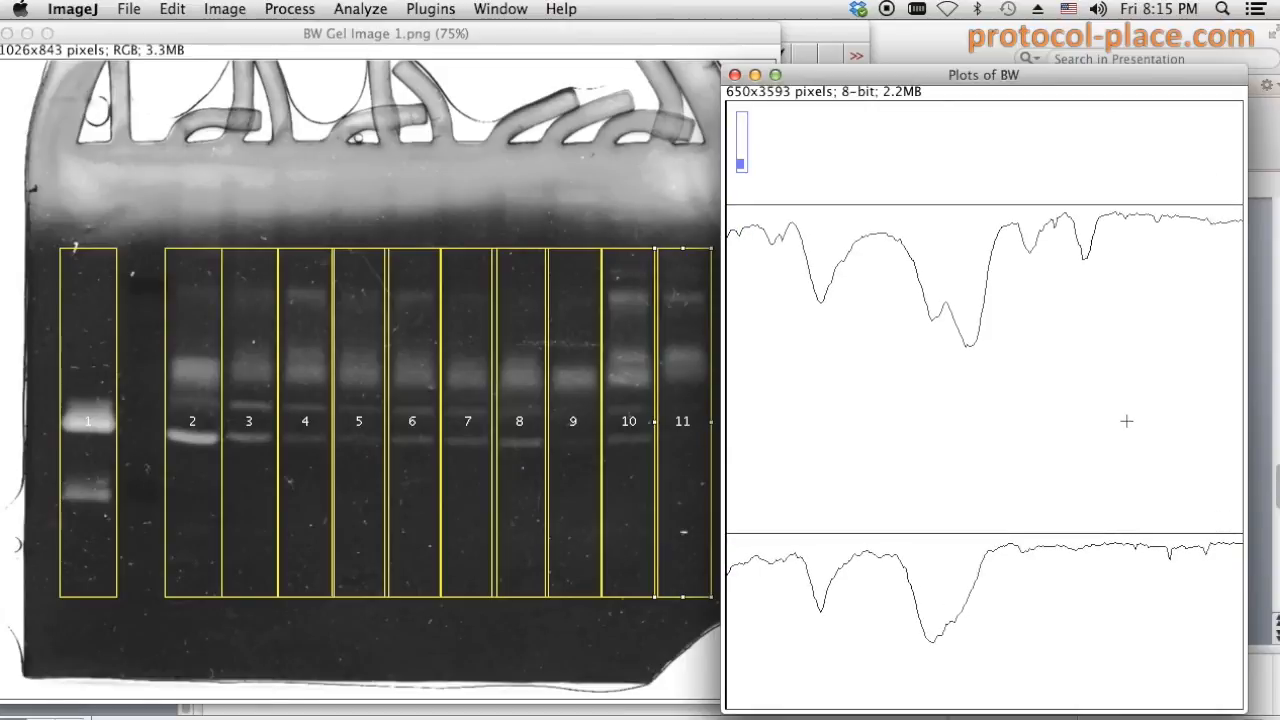
scroll(1124, 420, up, 8)
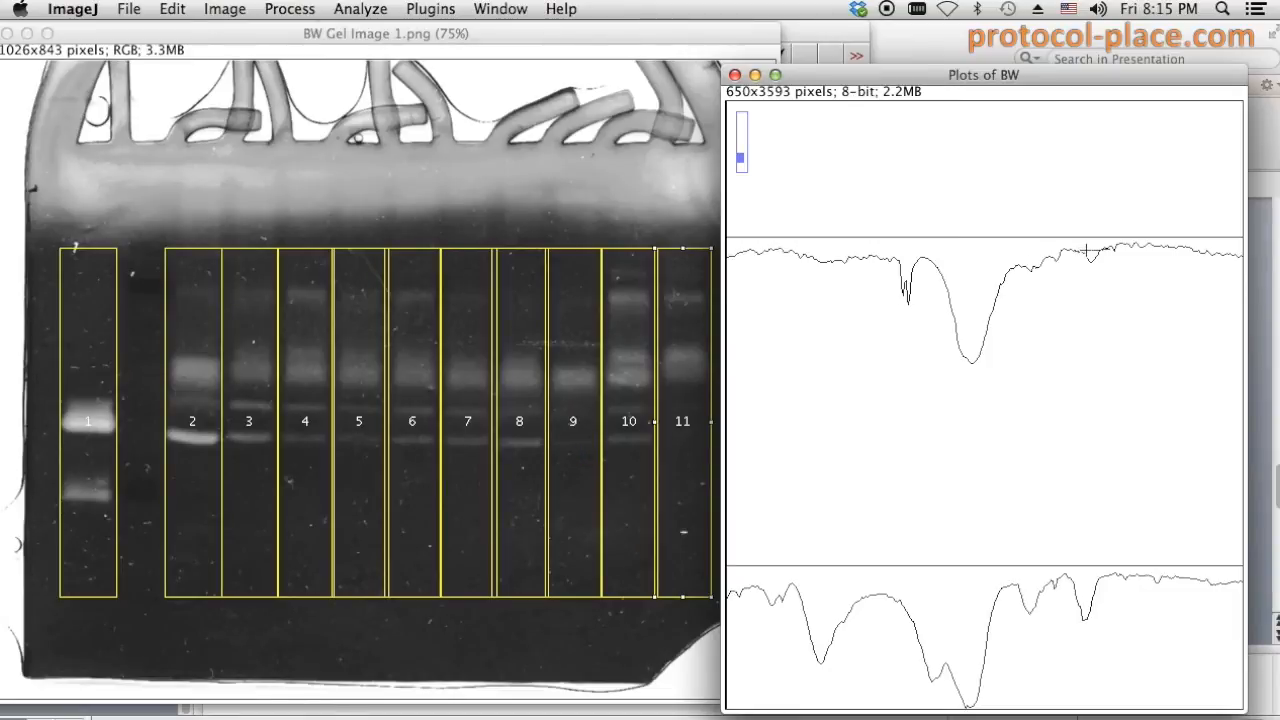
scroll(1050, 350, down, 3)
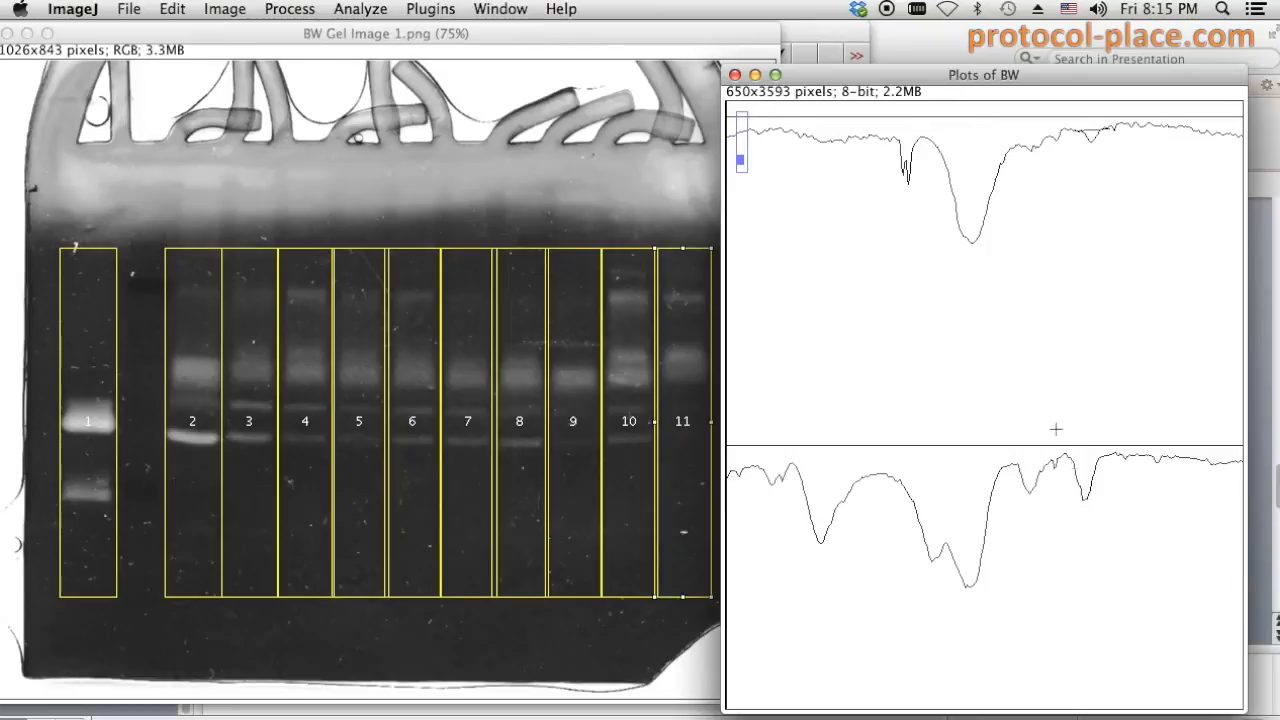
drag(1064, 455, 1117, 456)
scroll(1117, 457, down, 8)
scroll(1080, 530, down, 1)
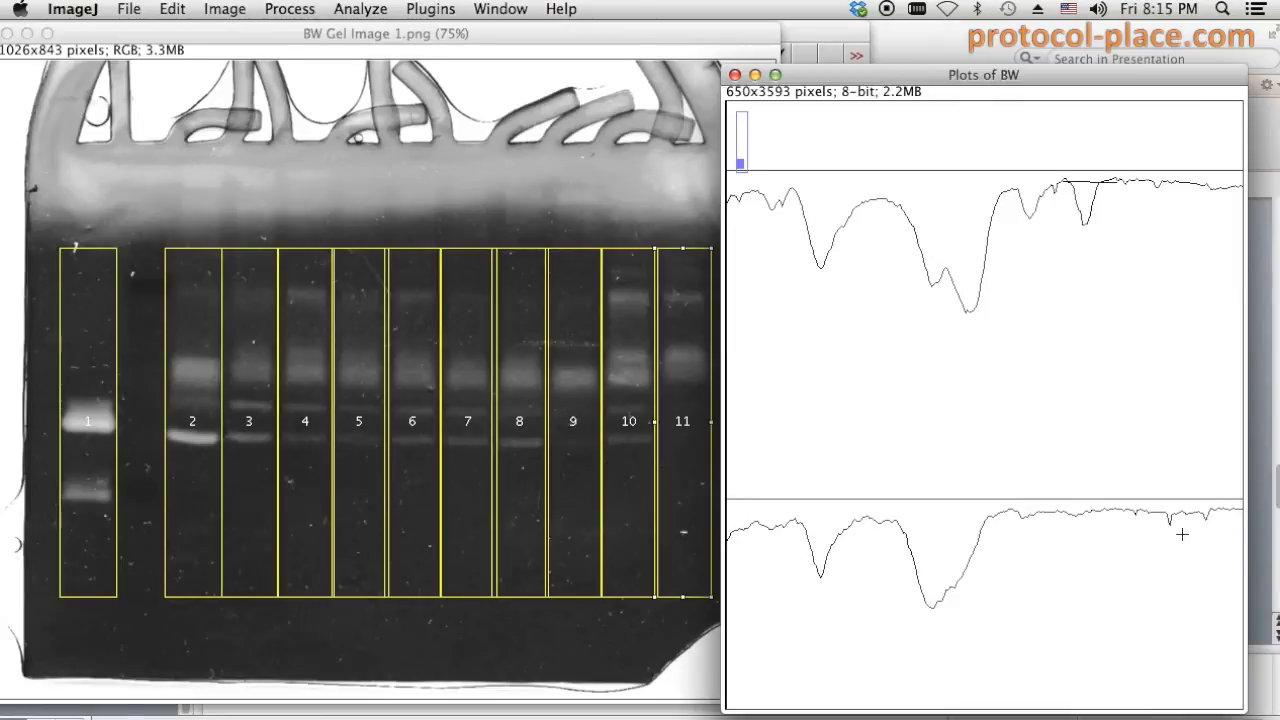
scroll(1080, 523, up, 10)
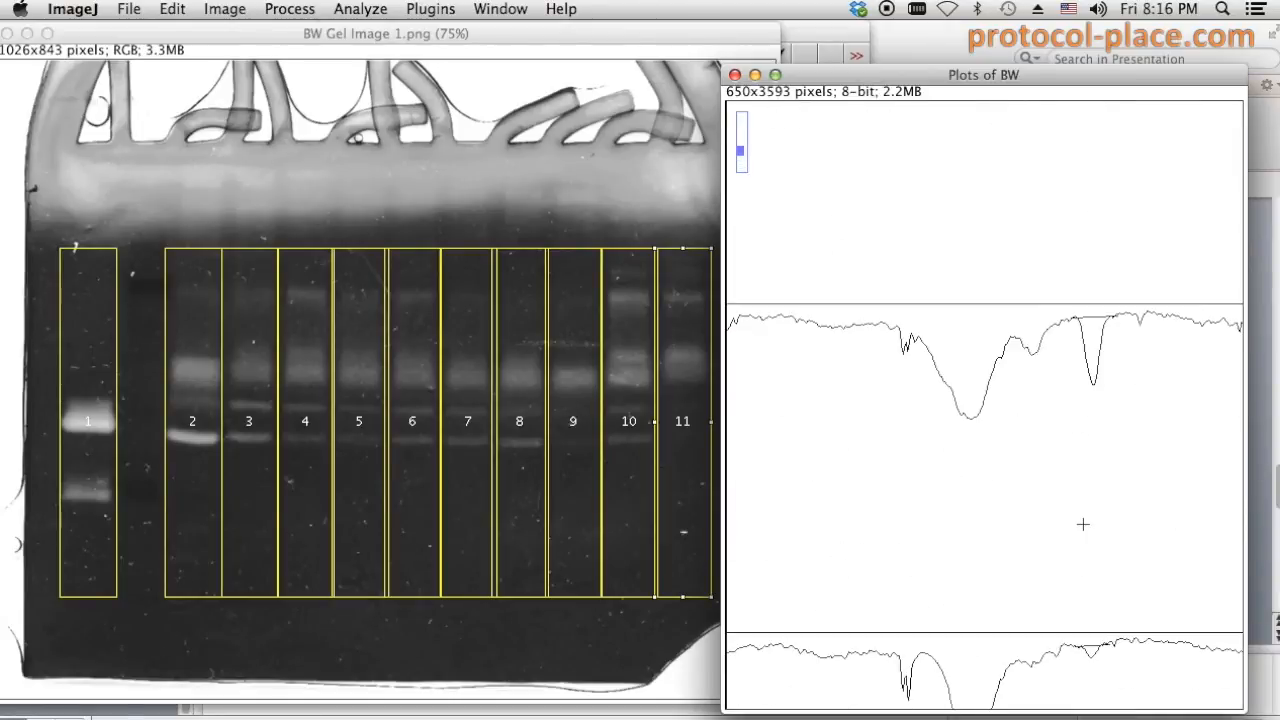
scroll(1082, 523, up, 10)
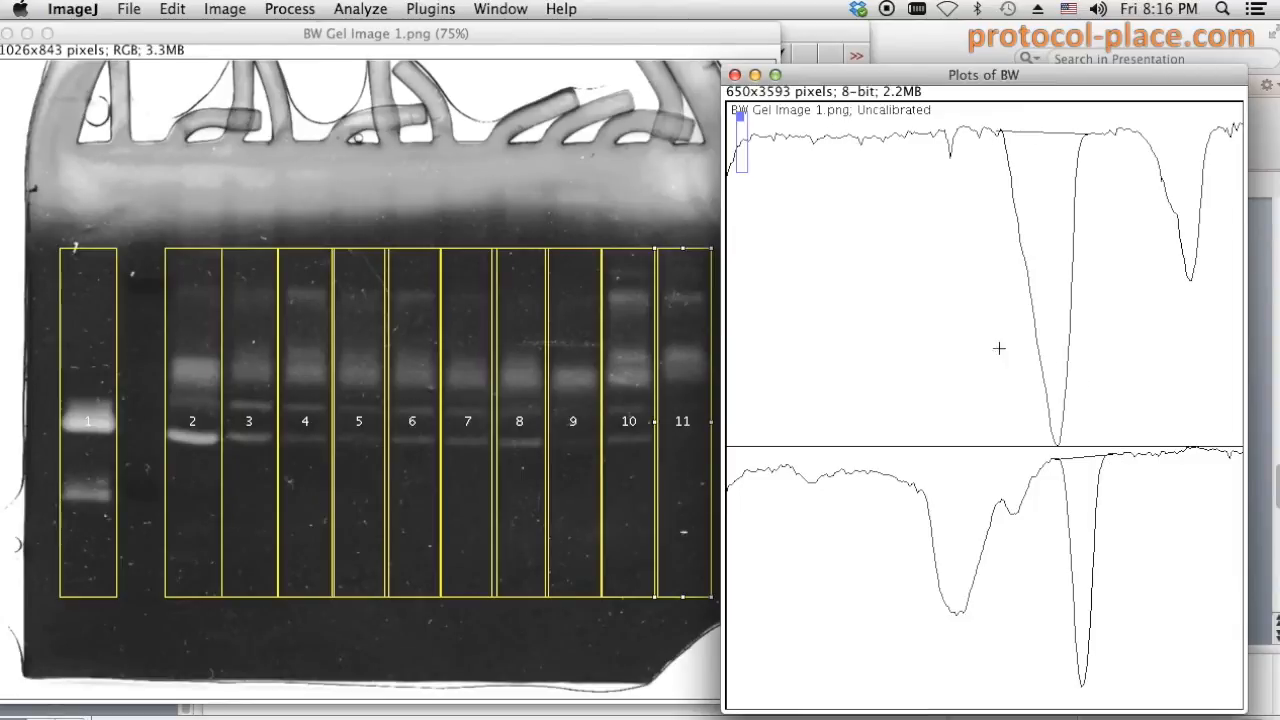
- Select the Wand tool, measure the first lane's tall peak, and shrink and lower the Results window
click(848, 45)
drag(782, 30, 707, 108)
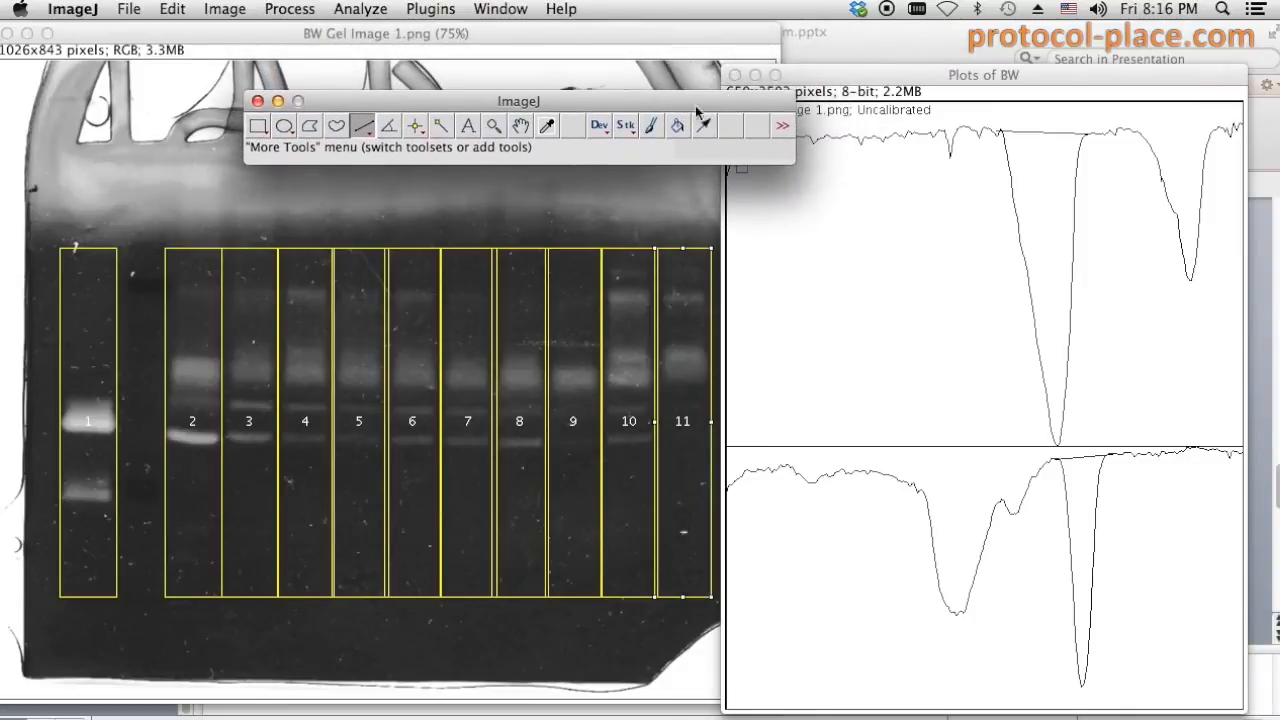
click(442, 127)
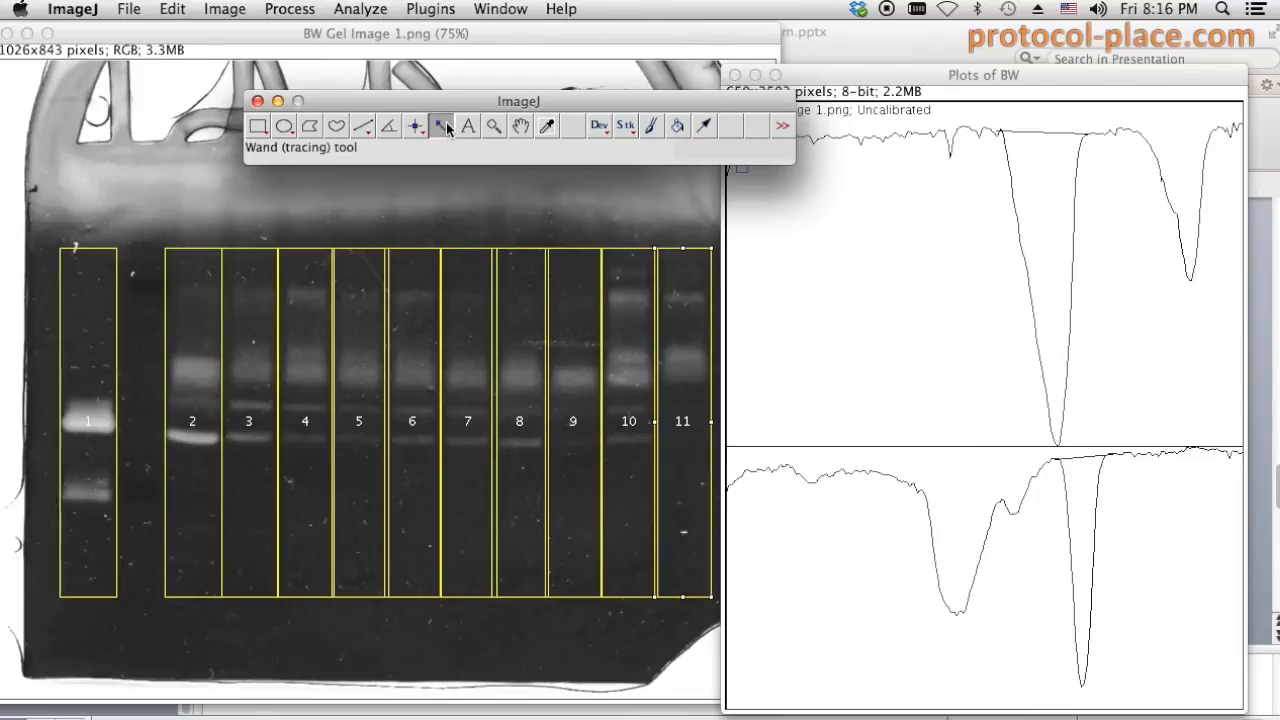
drag(492, 104, 420, 65)
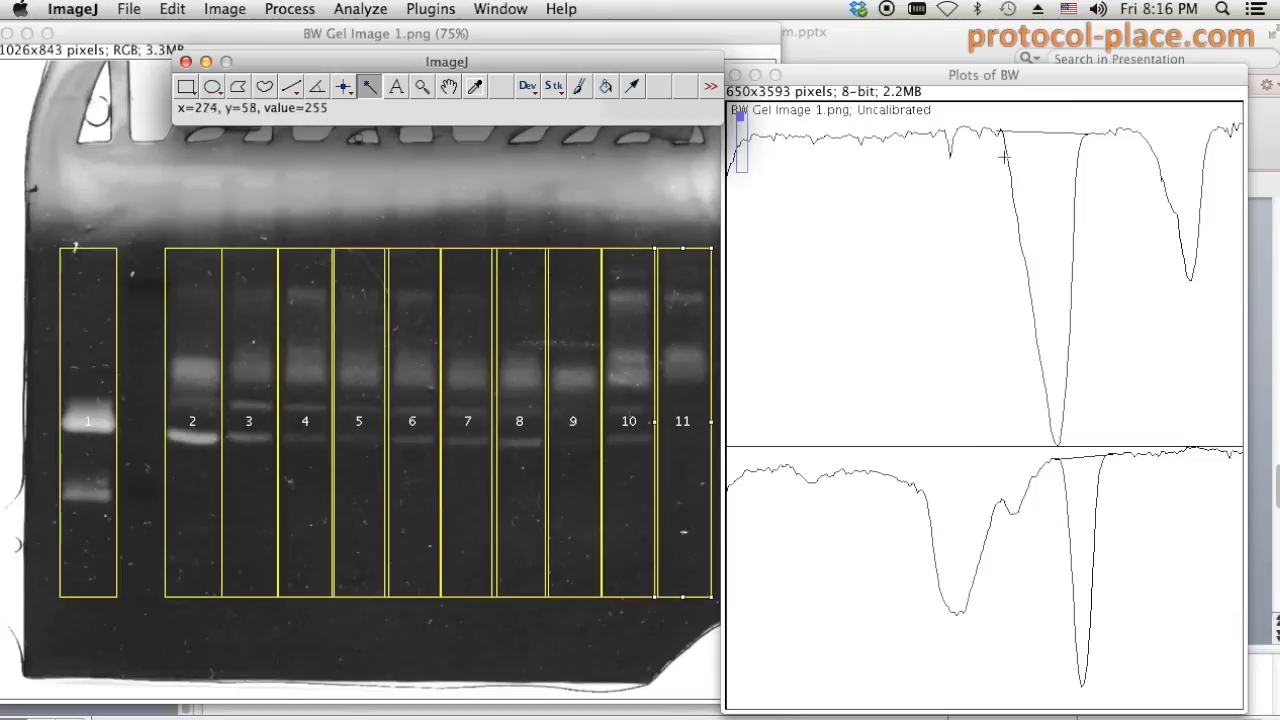
click(1043, 189)
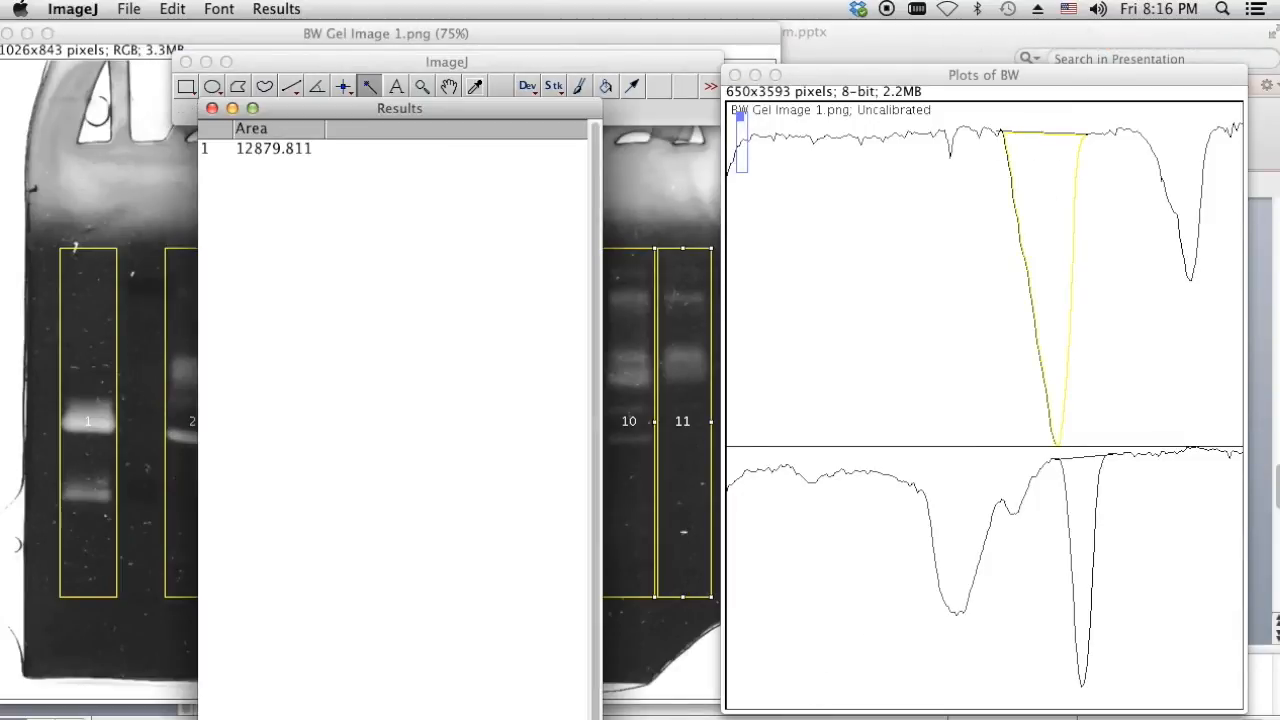
drag(598, 716, 582, 632)
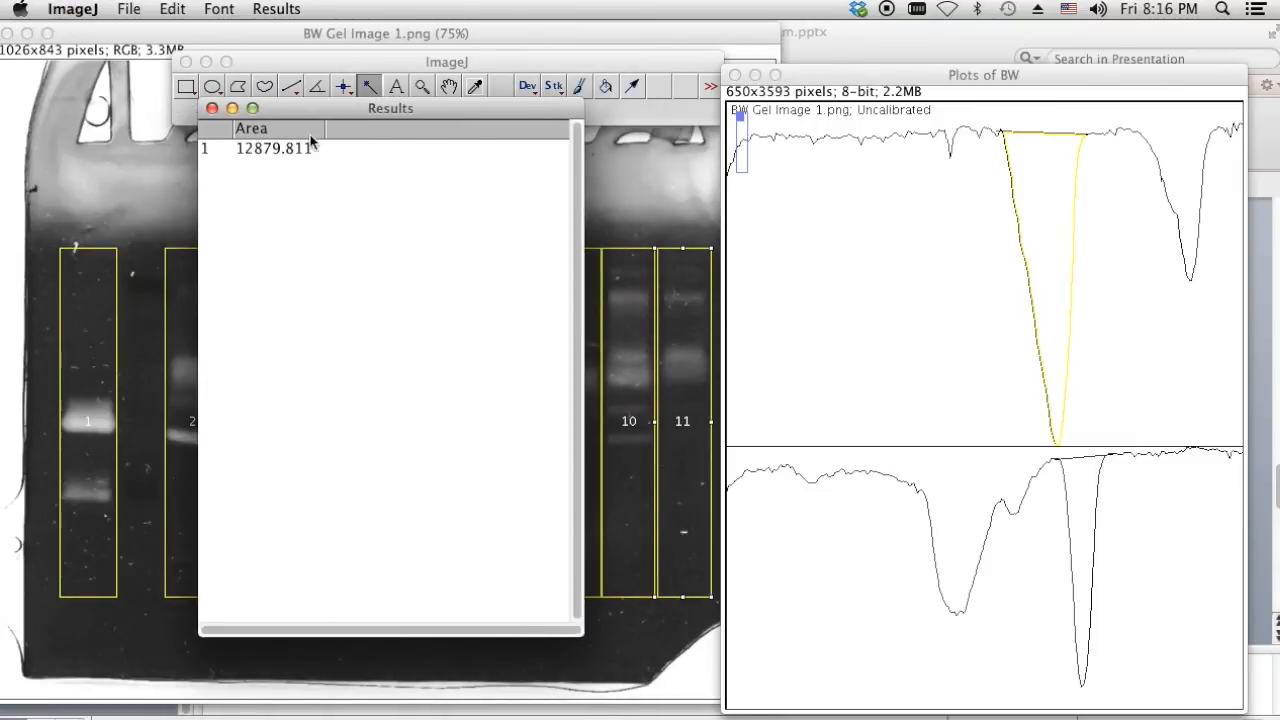
drag(295, 115, 292, 144)
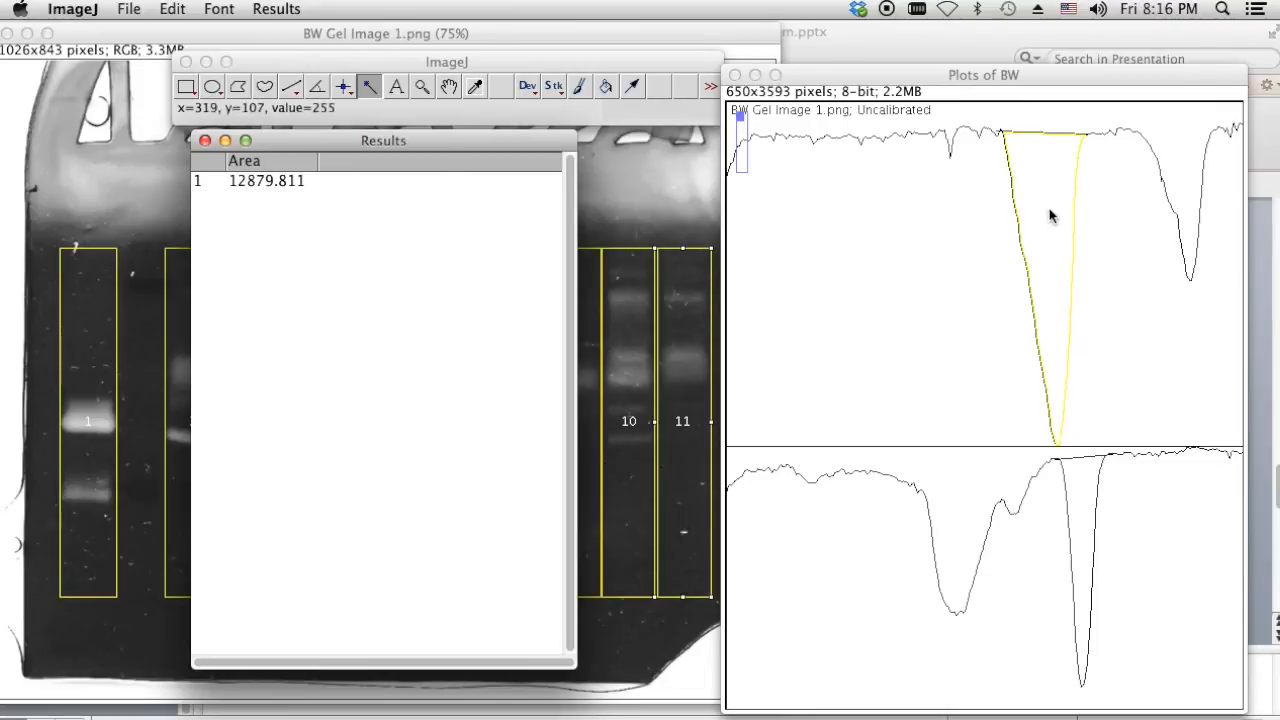
- Measure the peak areas of the next lanes with the Wand, scrolling down the plots
click(1092, 78)
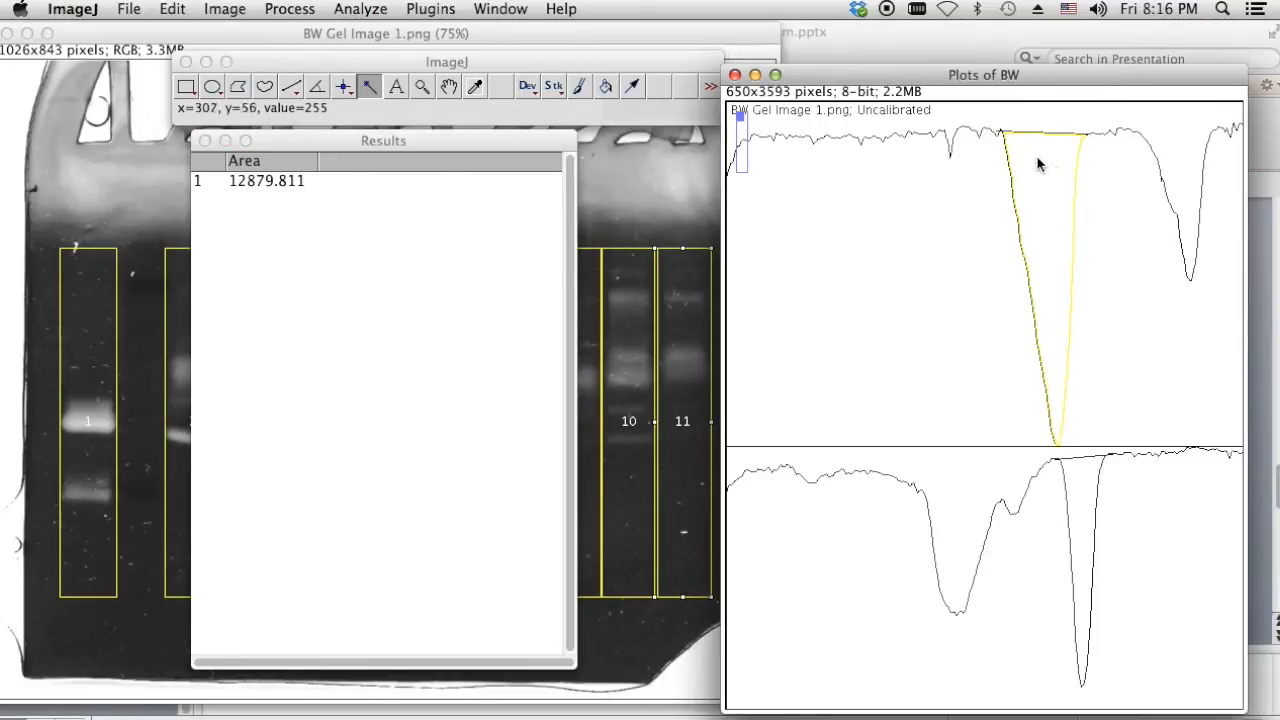
scroll(1003, 177, down, 5)
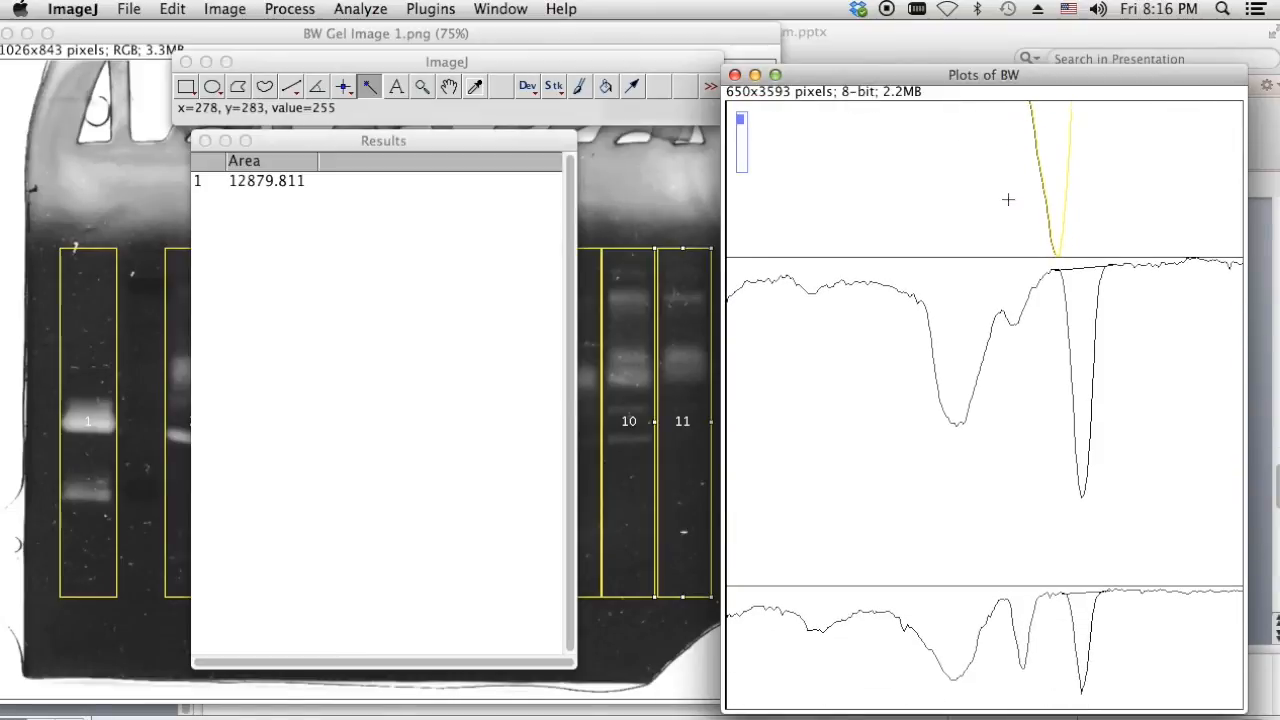
scroll(1010, 209, down, 1)
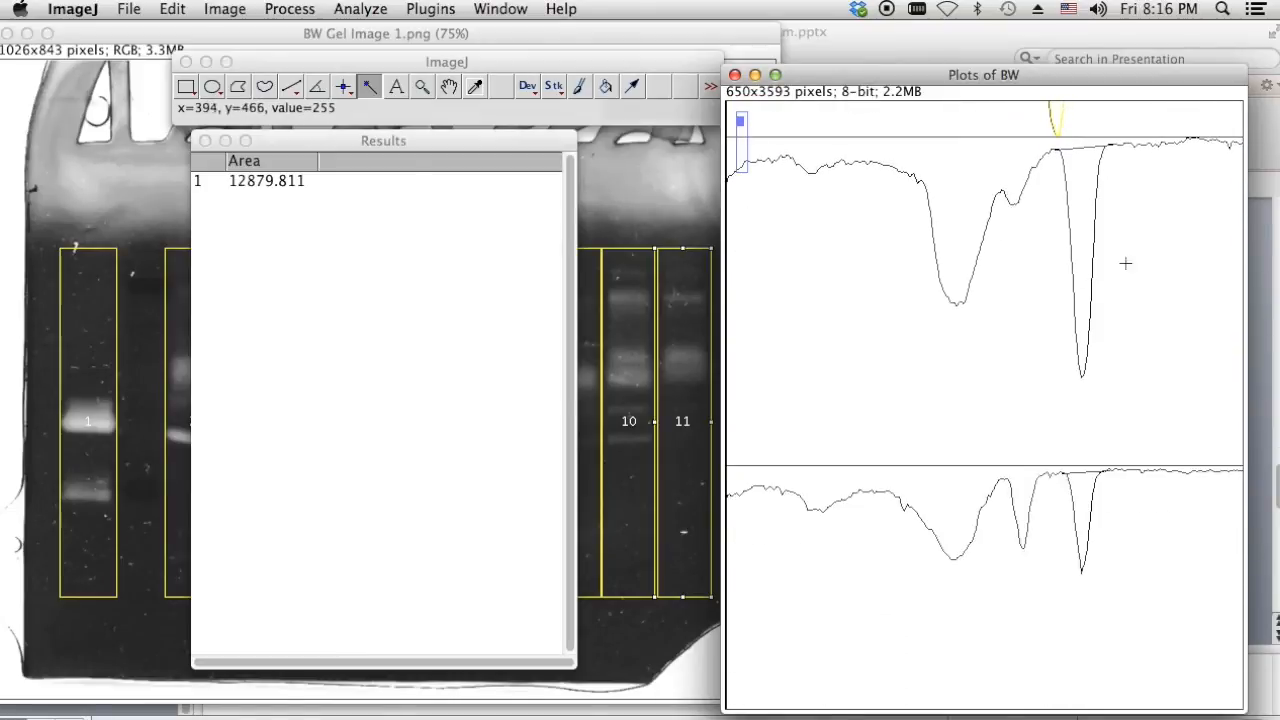
click(1086, 192)
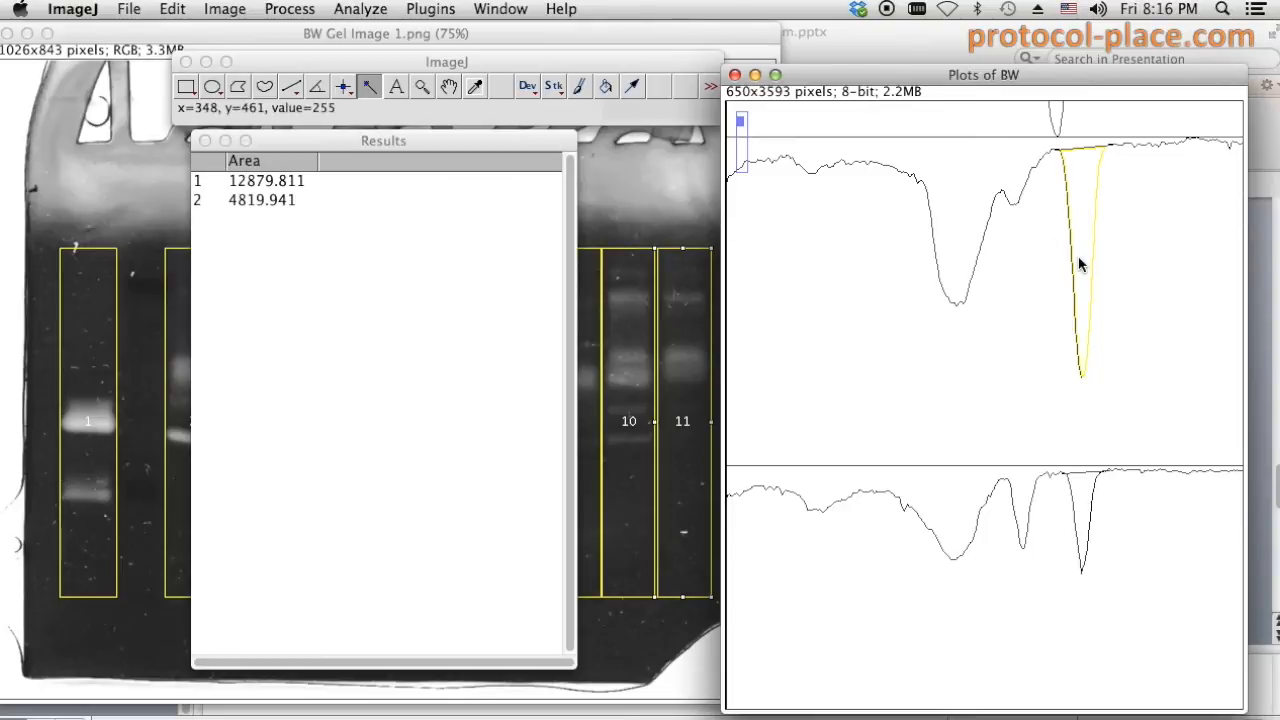
scroll(1080, 265, down, 2)
scroll(1095, 290, down, 2)
click(1082, 340)
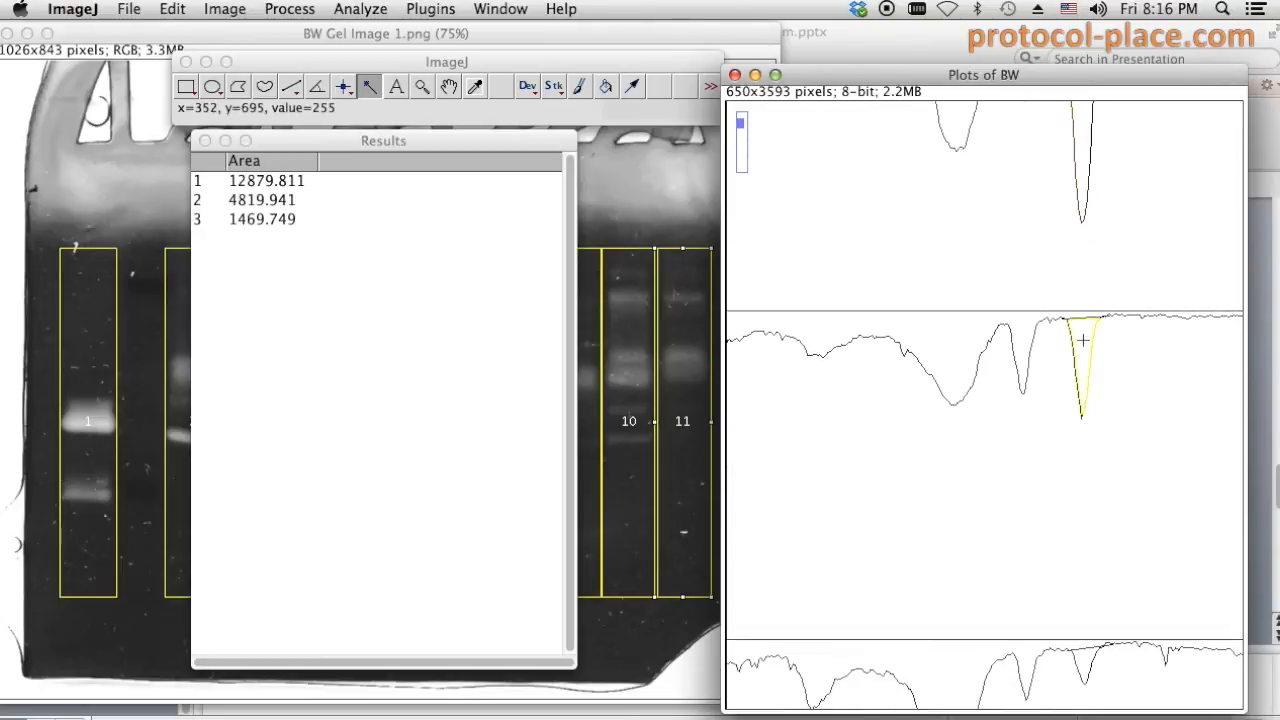
scroll(1086, 345, down, 5)
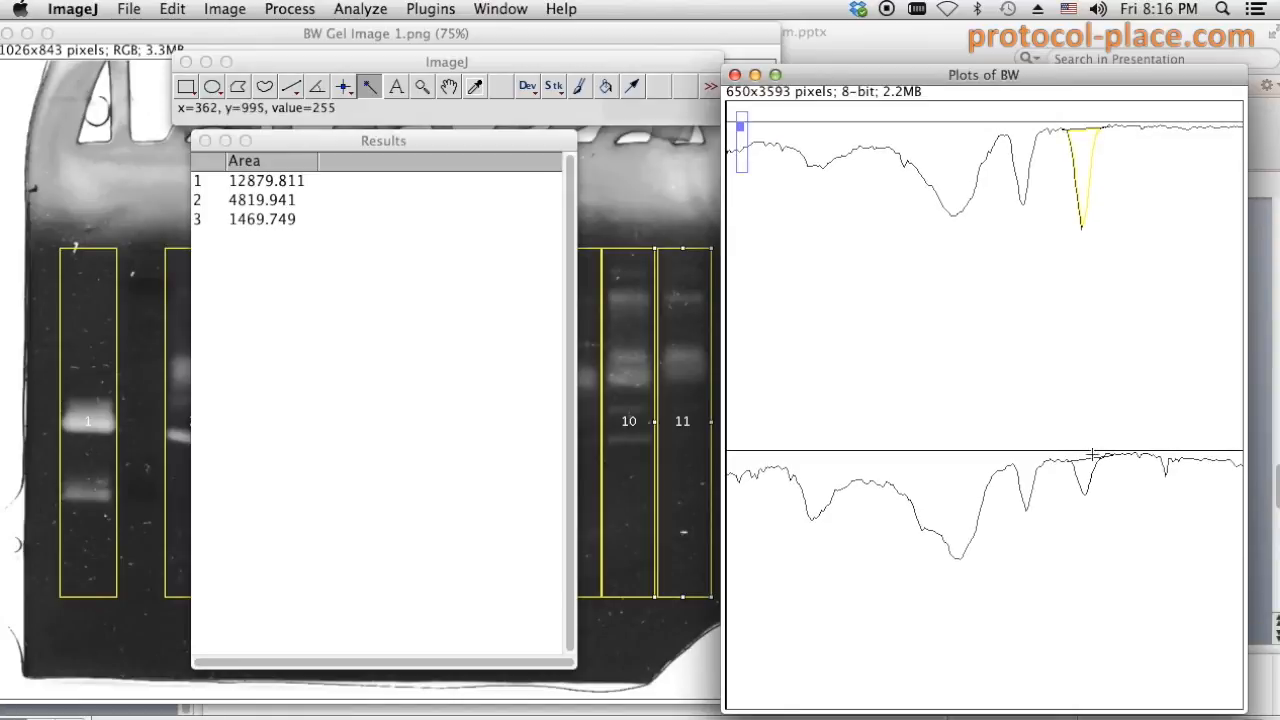
click(1090, 469)
scroll(1097, 431, down, 8)
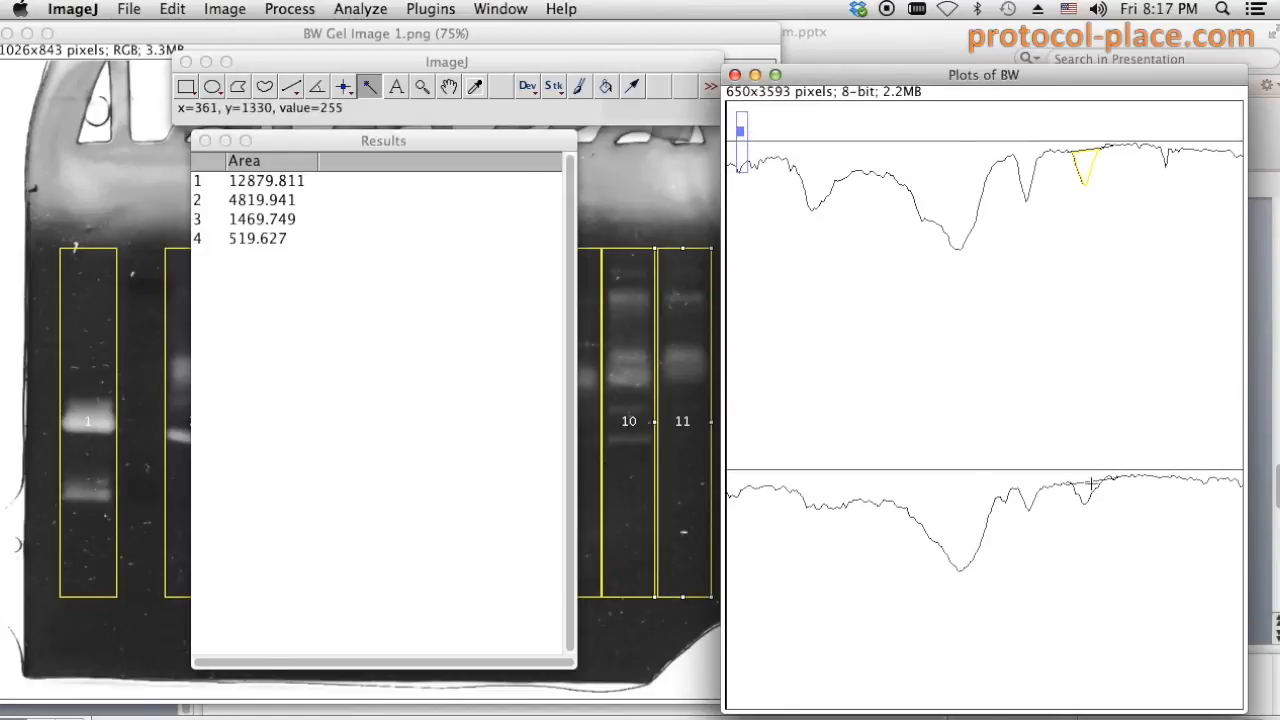
click(1095, 479)
scroll(1085, 475, up, 4)
scroll(1074, 506, down, 4)
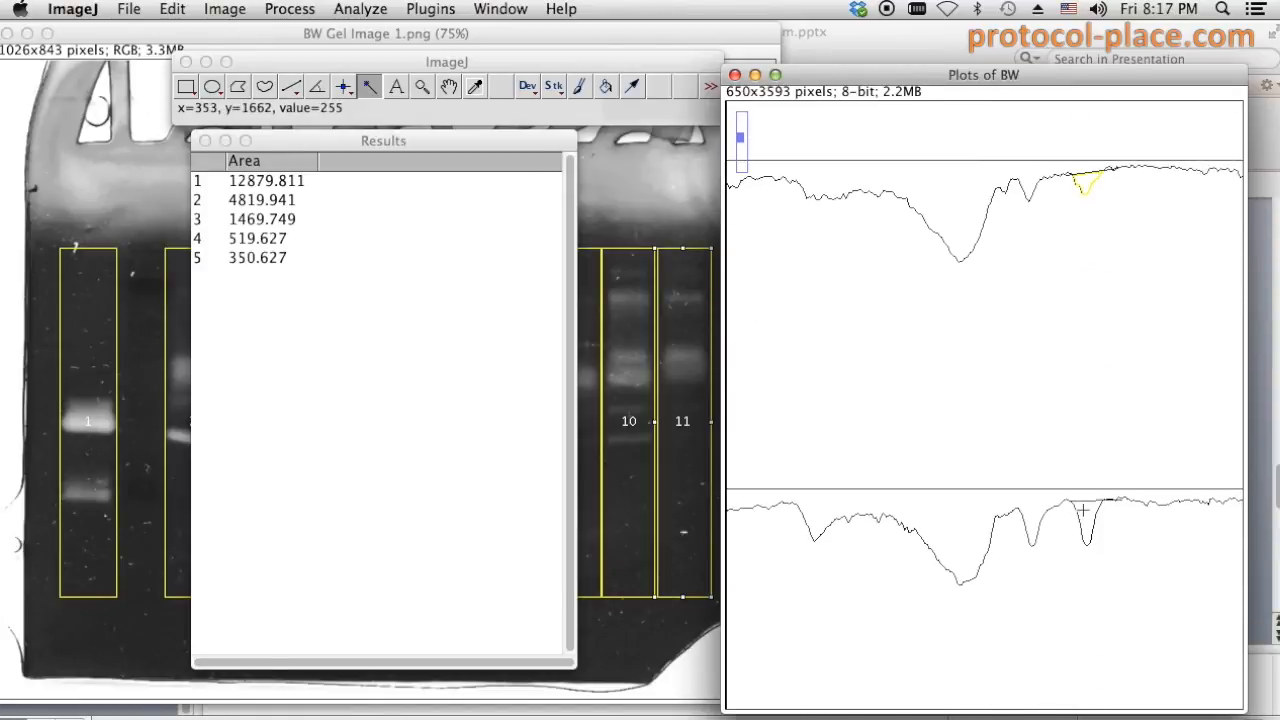
click(1082, 511)
- Measure the remaining small peaks and the last lane so Results lists eleven areas
scroll(1087, 513, down, 1)
scroll(1088, 513, down, 8)
click(1089, 491)
scroll(1092, 505, down, 8)
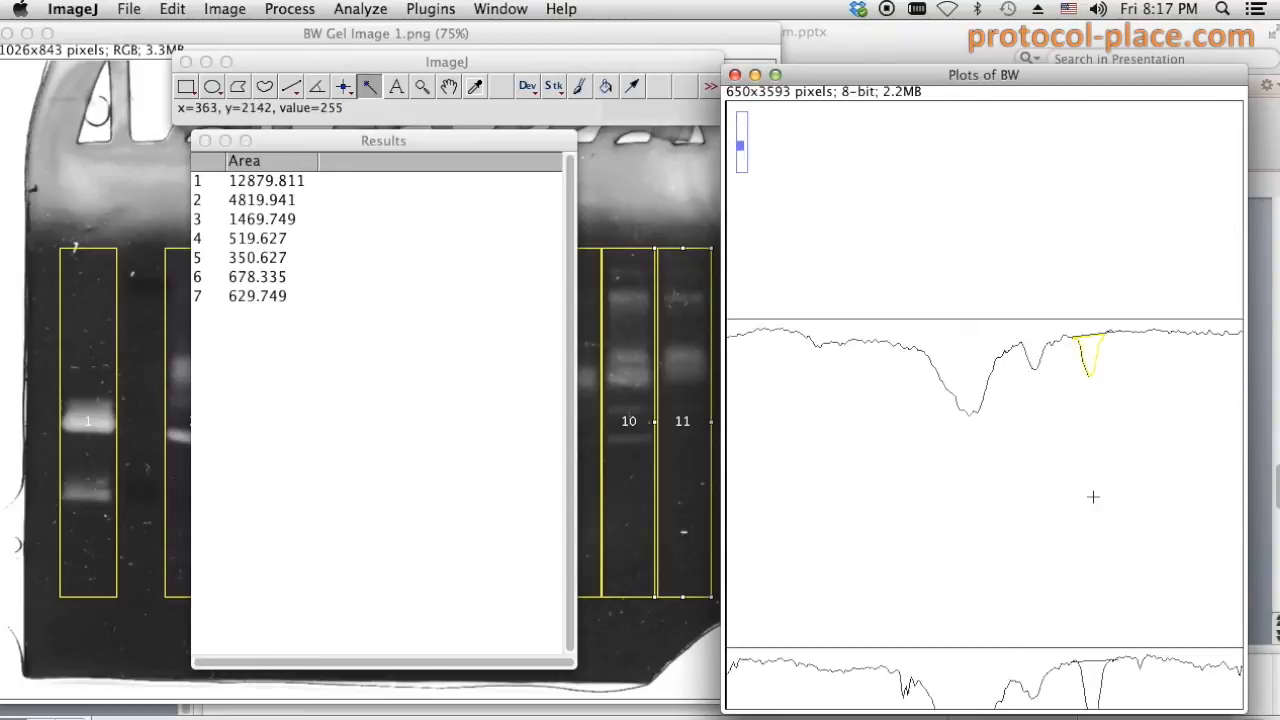
click(1090, 511)
scroll(1091, 514, down, 6)
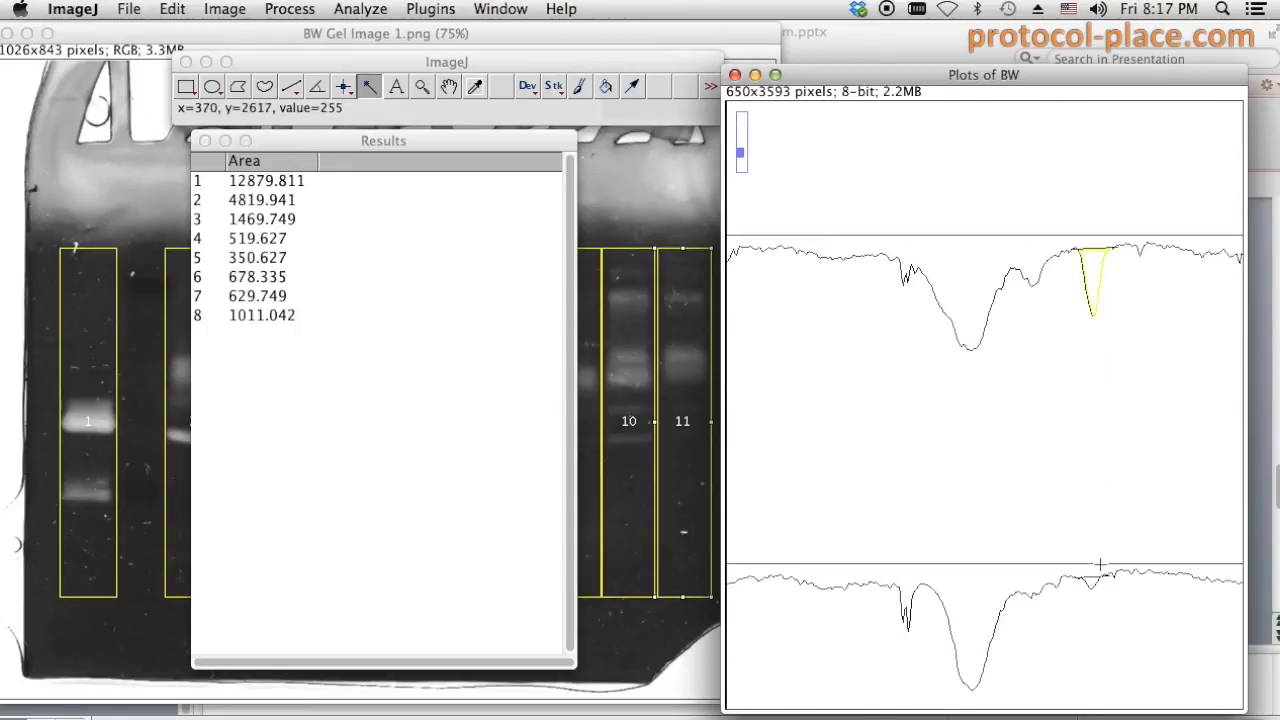
scroll(1098, 550, down, 2)
click(1091, 515)
scroll(1091, 517, down, 7)
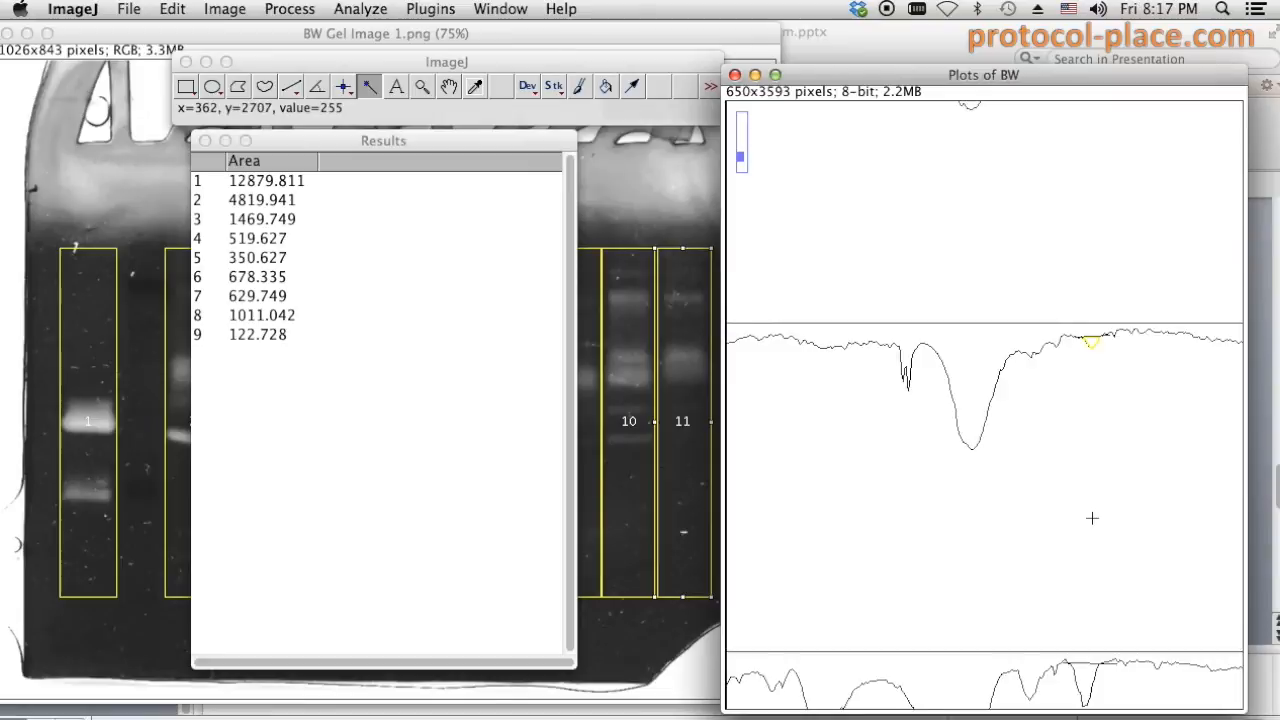
click(1087, 569)
scroll(1090, 550, down, 12)
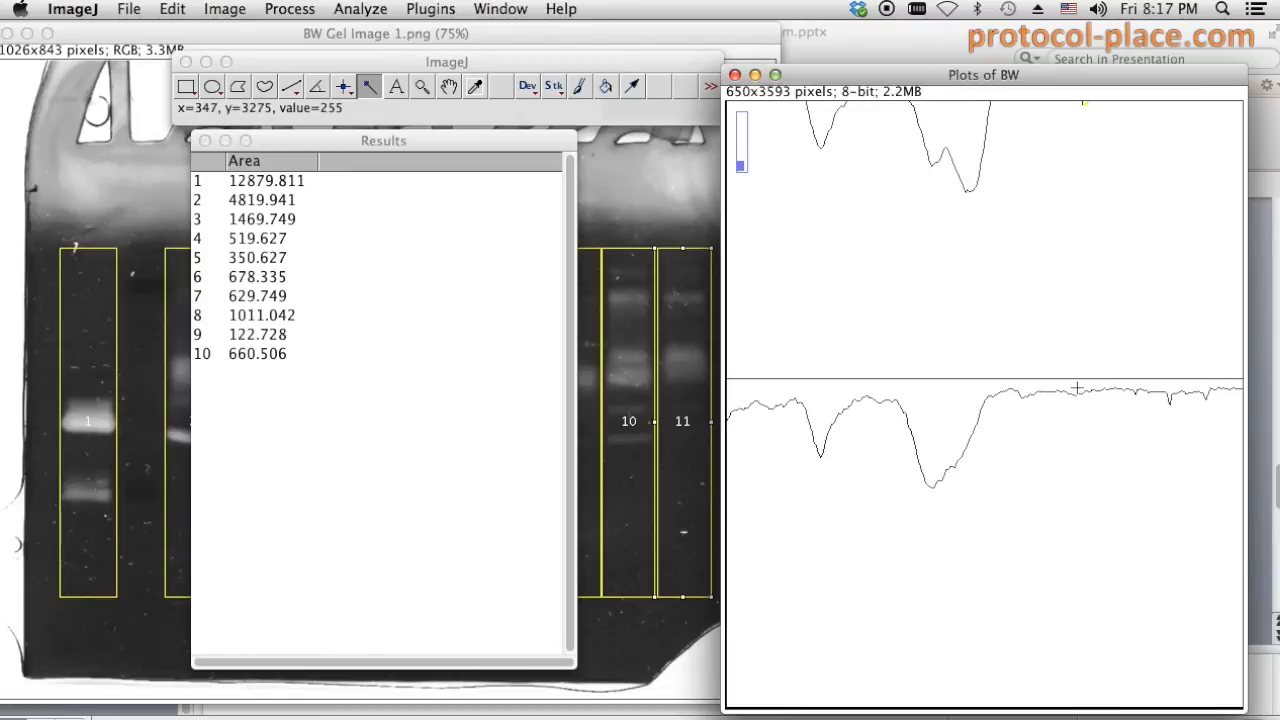
click(1099, 506)
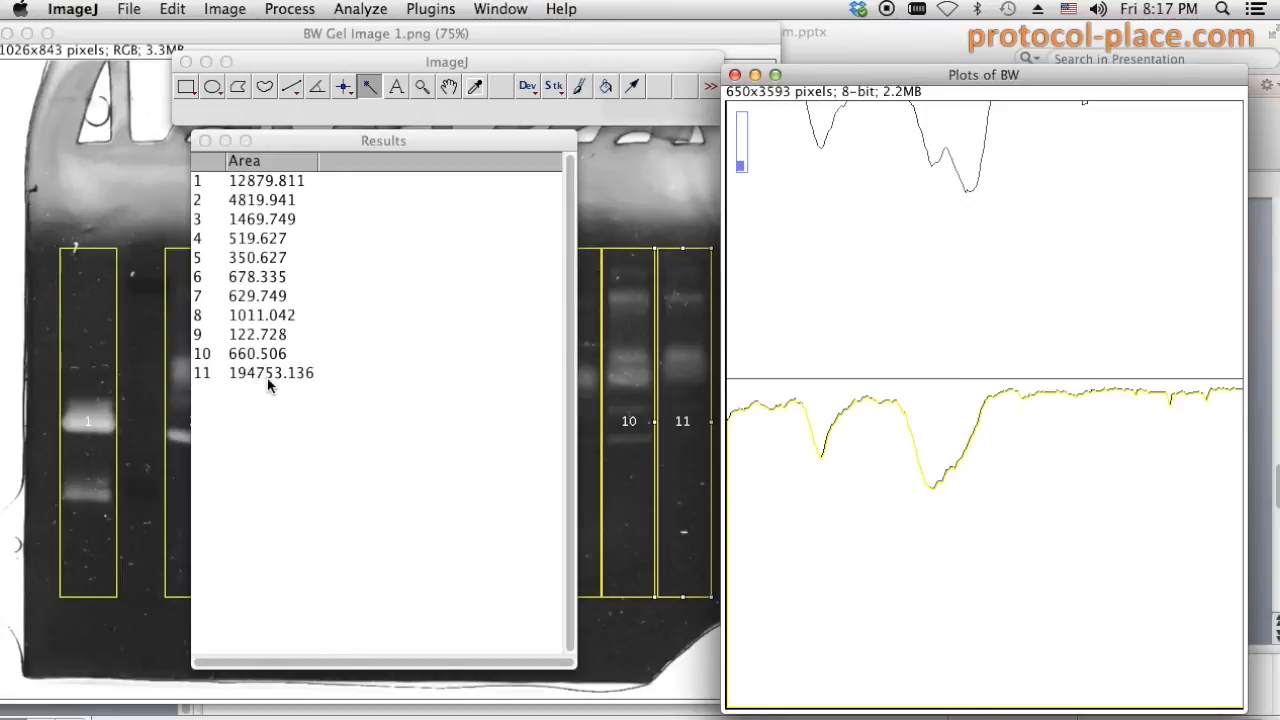
scroll(988, 363, up, 5)
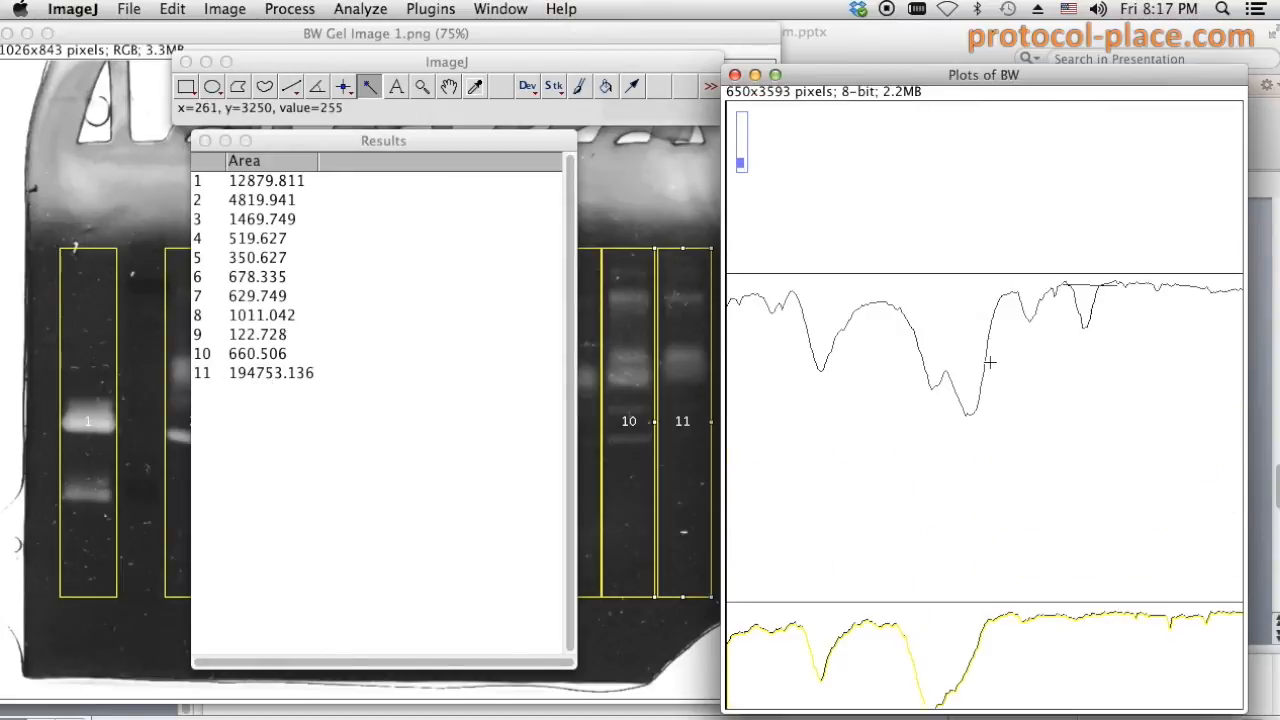
scroll(995, 292, up, 2)
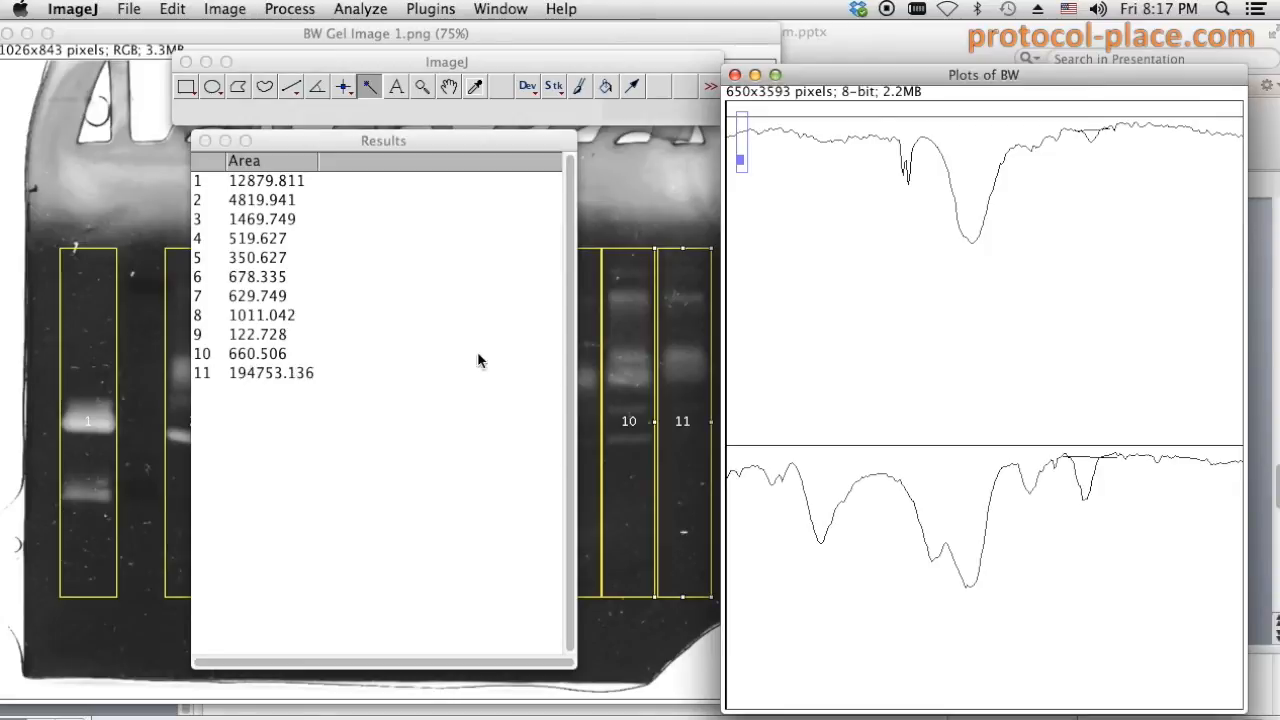
- Copy Results rows 1–11 and switch to the 2014_0228_MMP Data.xlsx workbook
drag(467, 141, 607, 137)
drag(423, 180, 417, 369)
drag(469, 138, 706, 140)
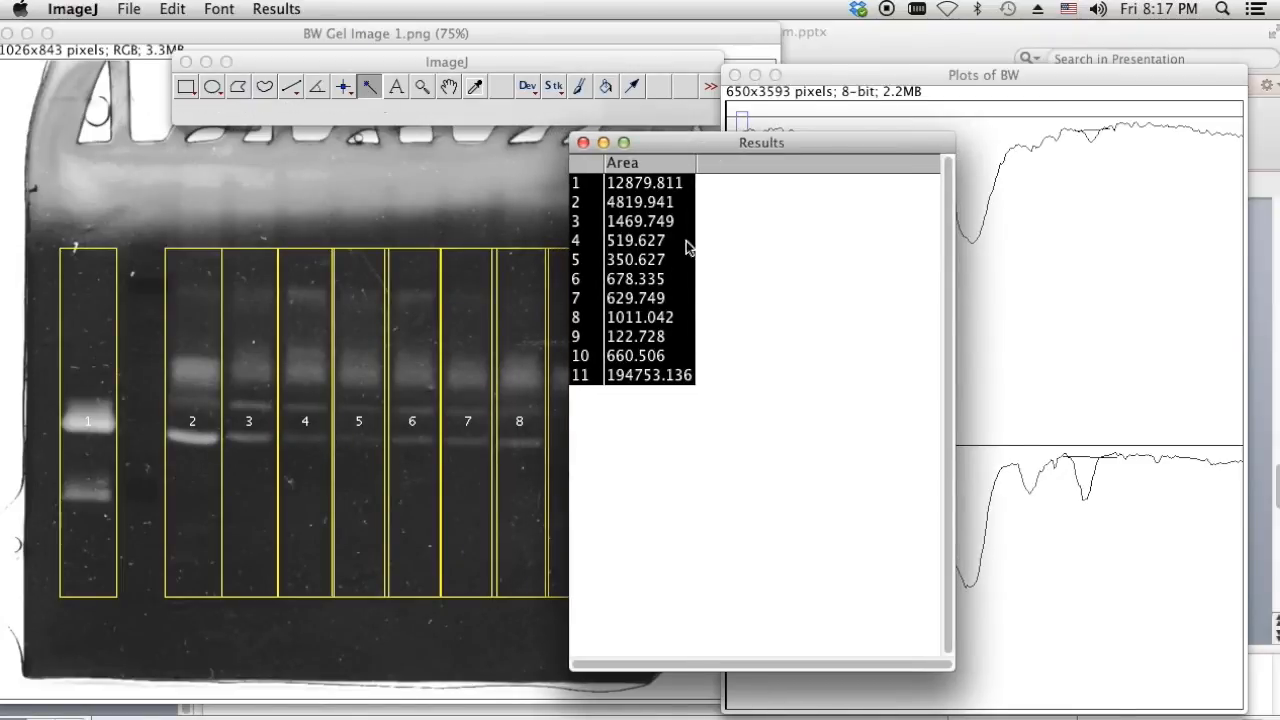
right_click(626, 240)
click(666, 297)
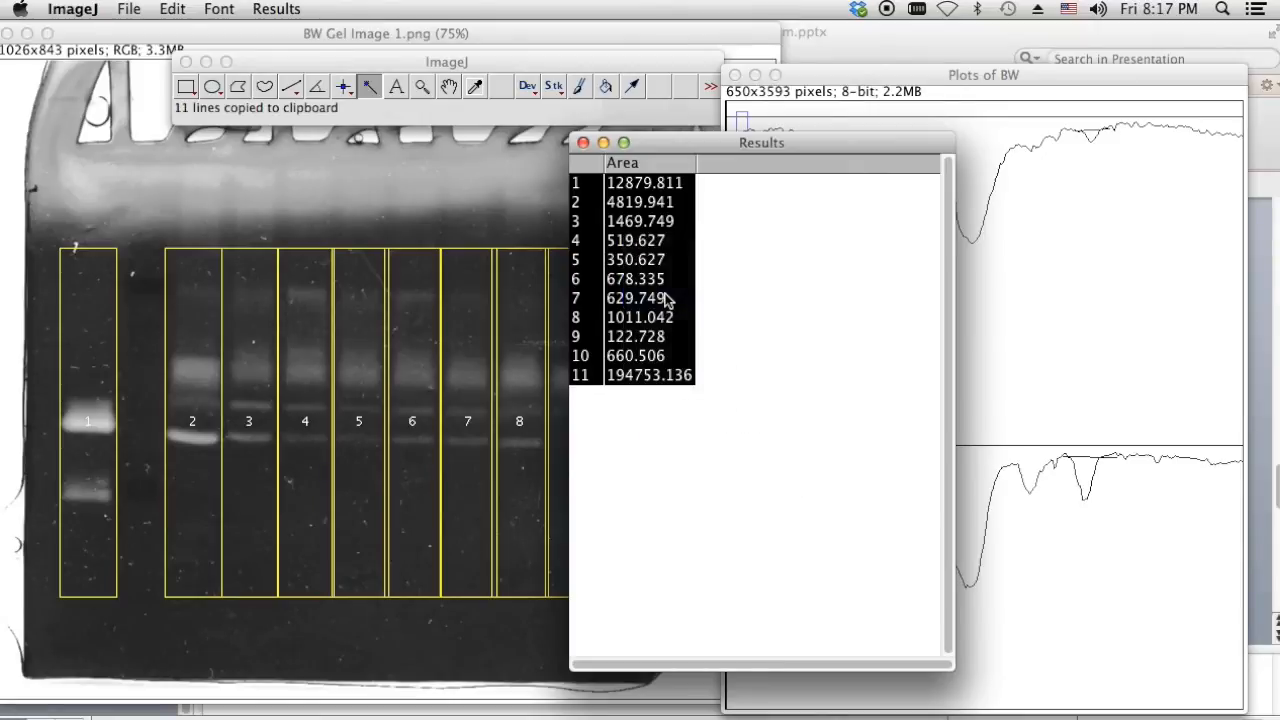
key(super+Tab)
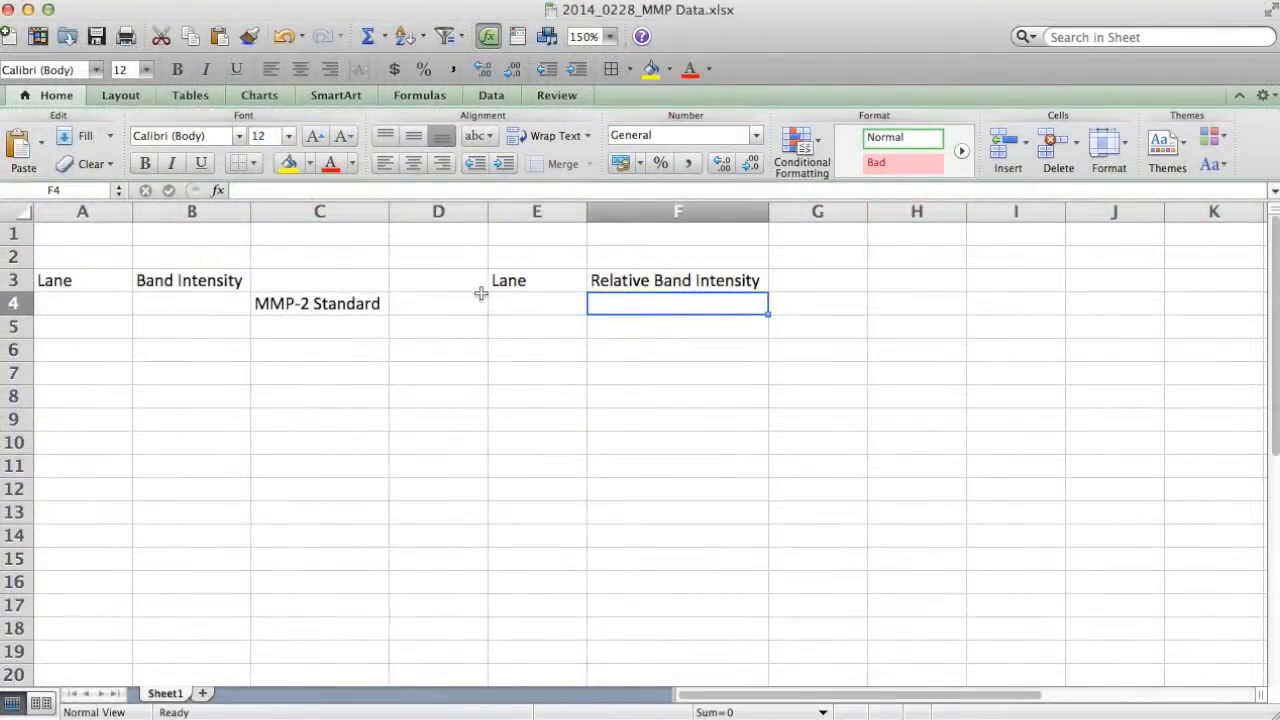
- Paste the lane numbers and peak areas into A4:B14 and check the Lane and intensity columns
click(74, 303)
right_click(74, 303)
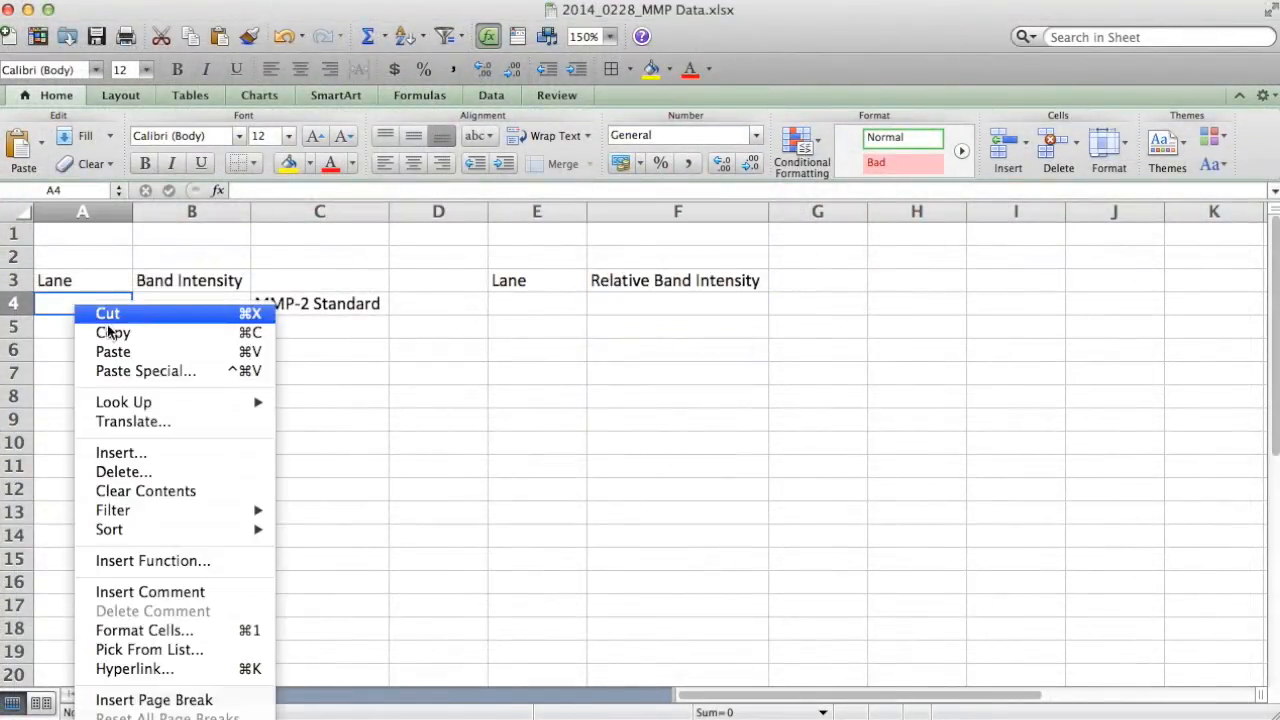
click(118, 352)
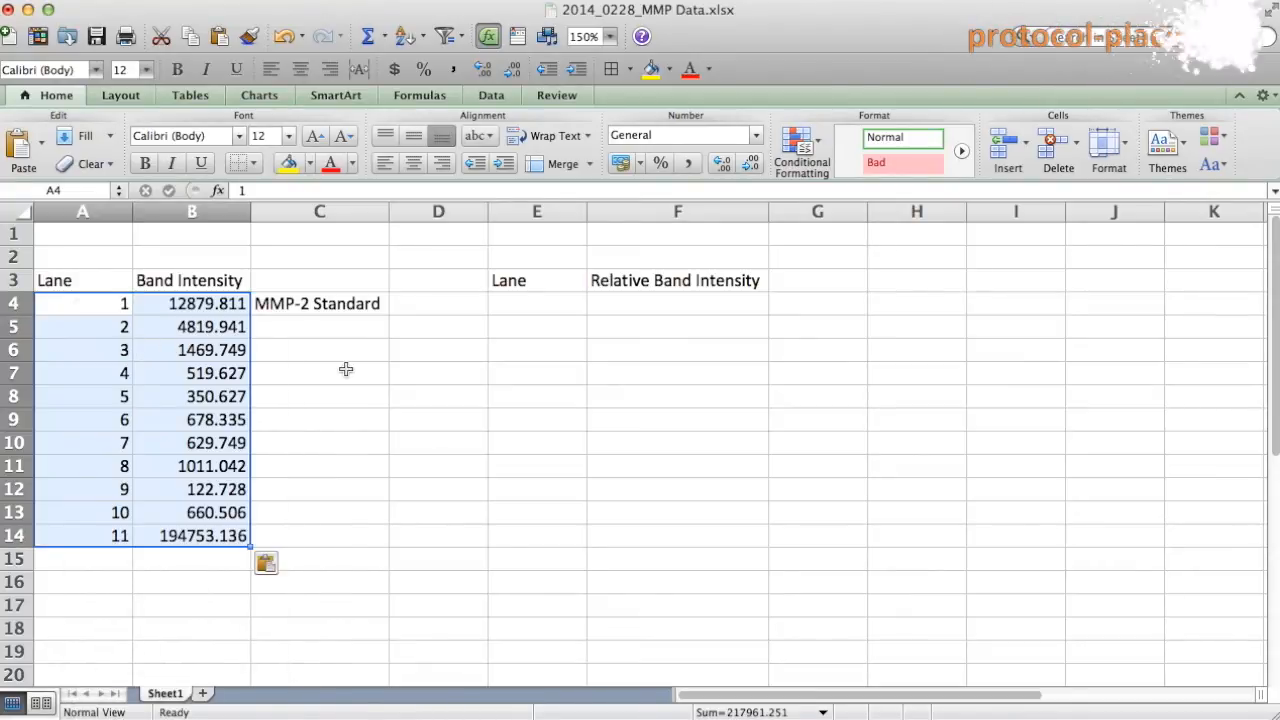
click(172, 326)
click(86, 280)
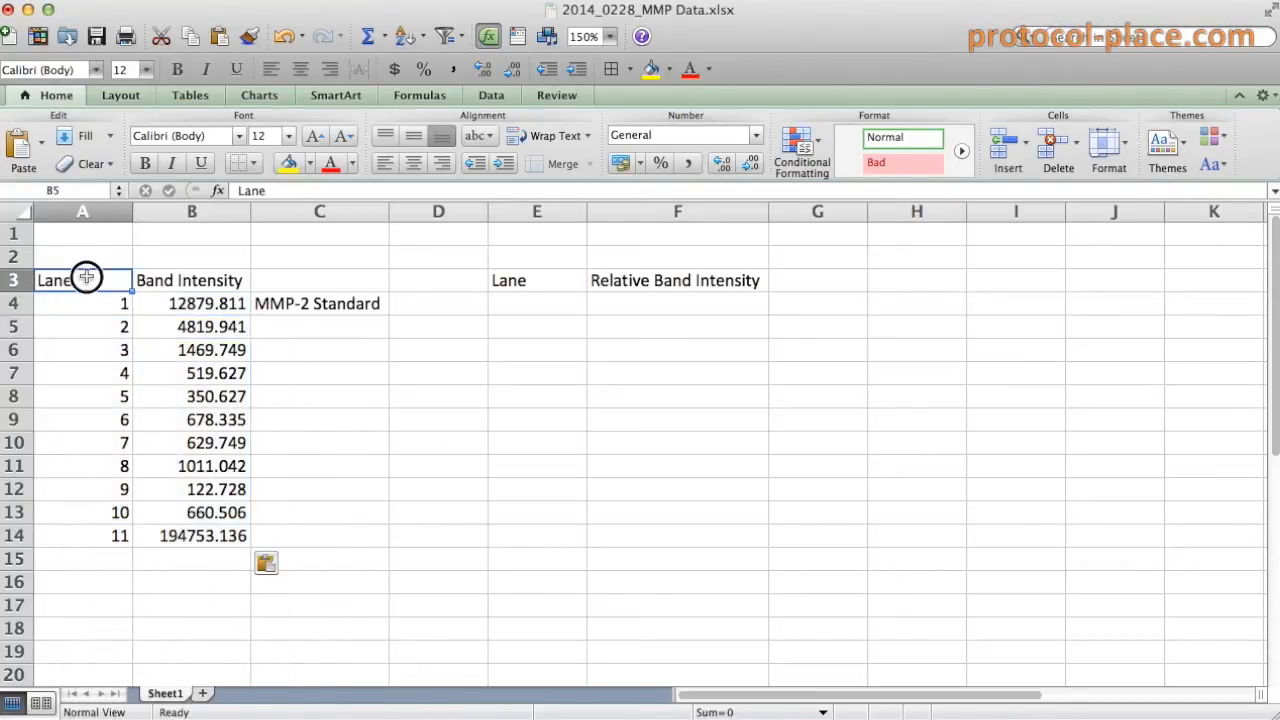
drag(83, 300, 83, 535)
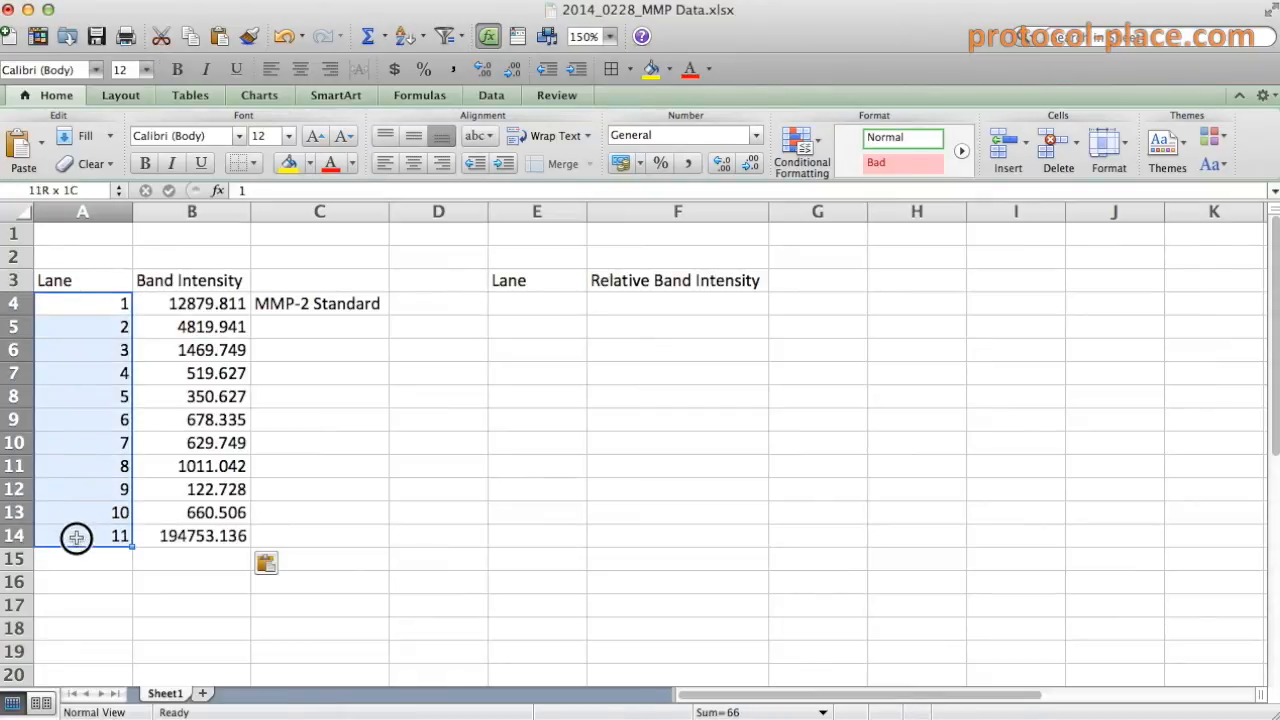
drag(191, 302, 200, 532)
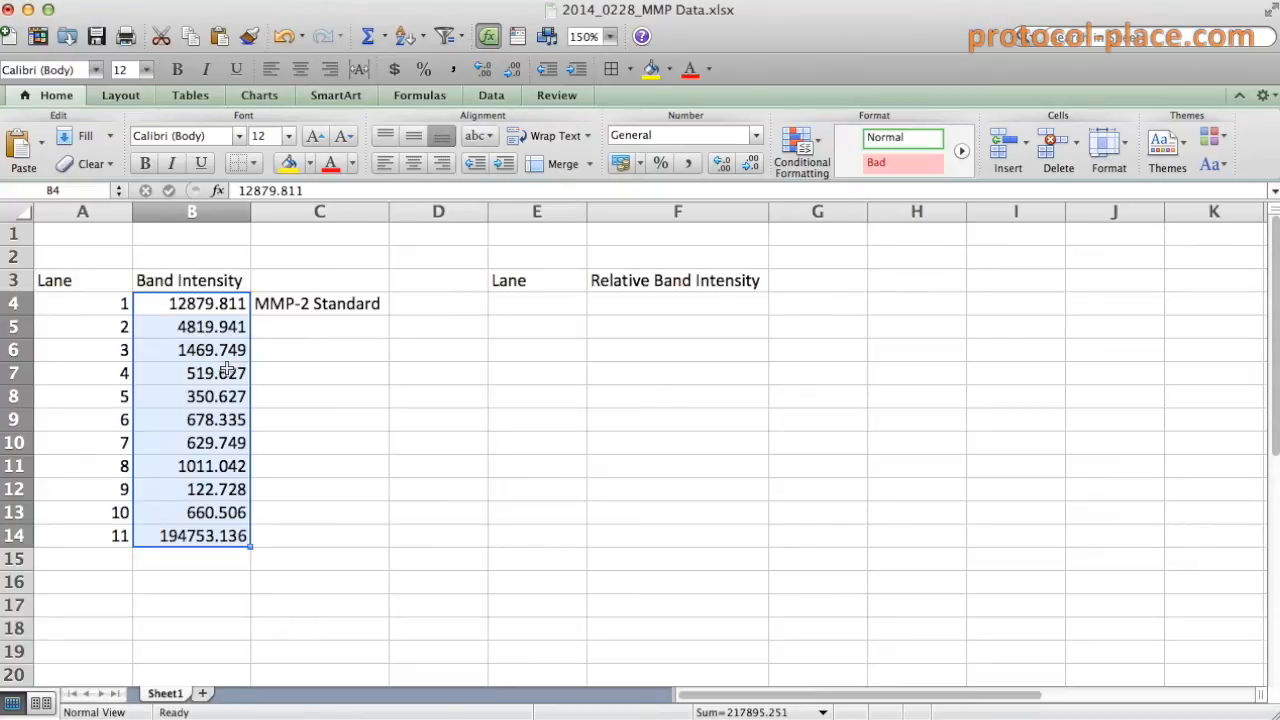
- Select lane 1's intensity with its MMP-2 Standard label, then the lane 2–10 intensities
click(331, 303)
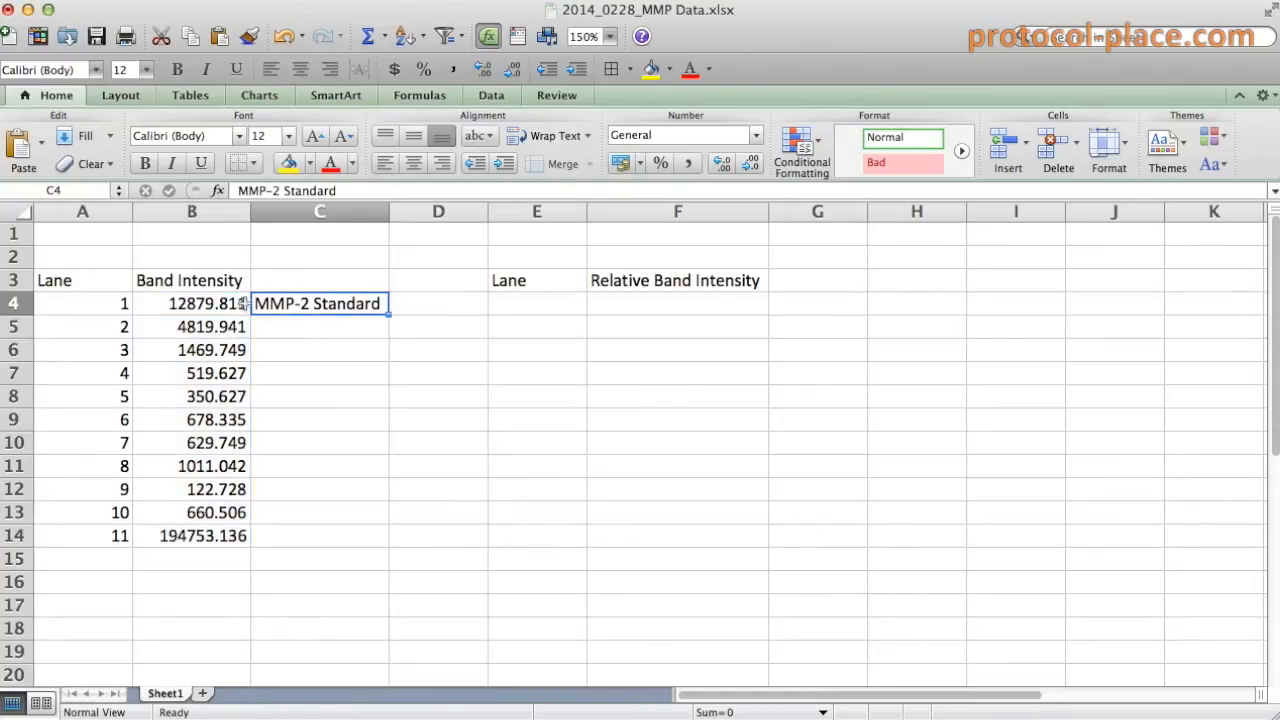
drag(109, 303, 333, 306)
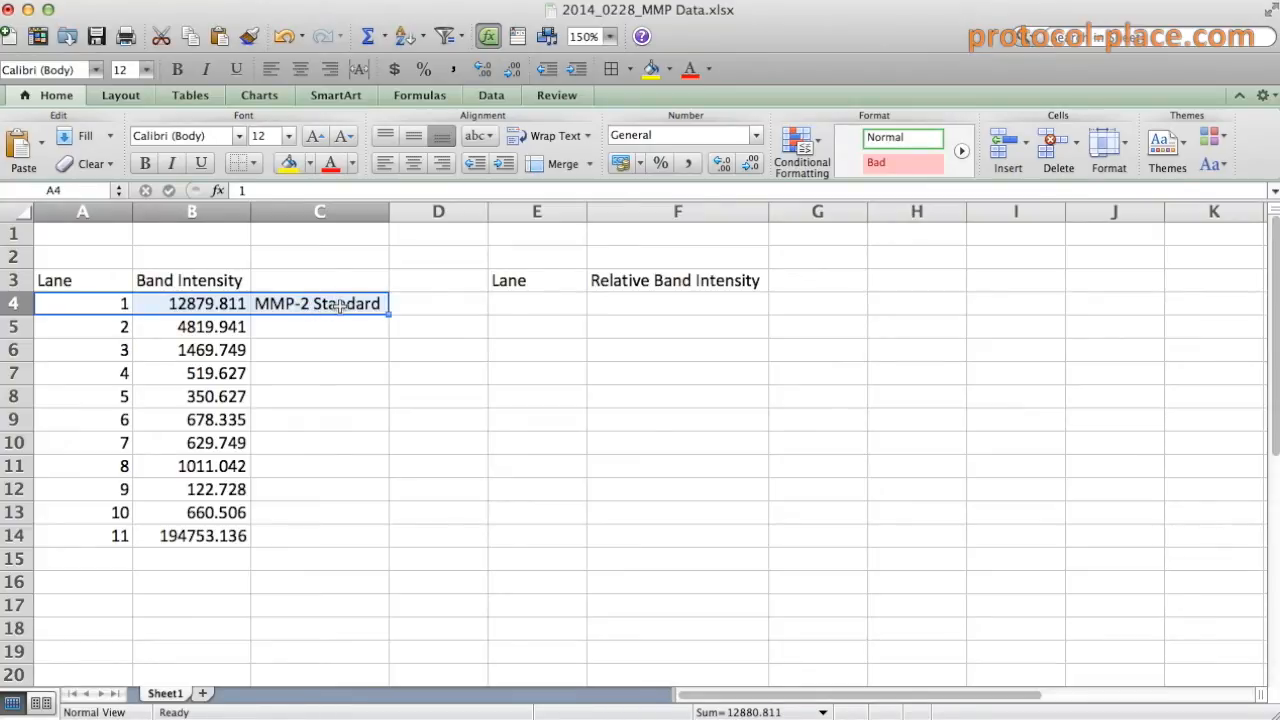
click(326, 329)
click(318, 300)
drag(236, 303, 273, 303)
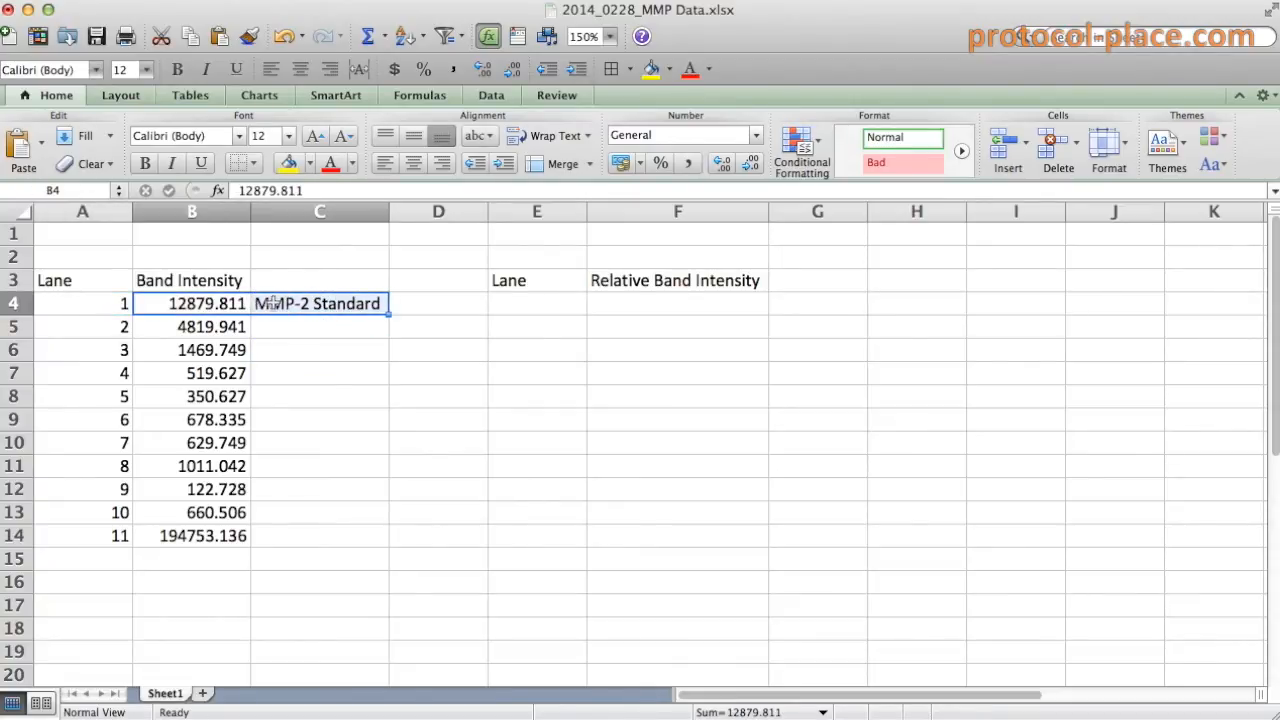
drag(211, 330, 205, 513)
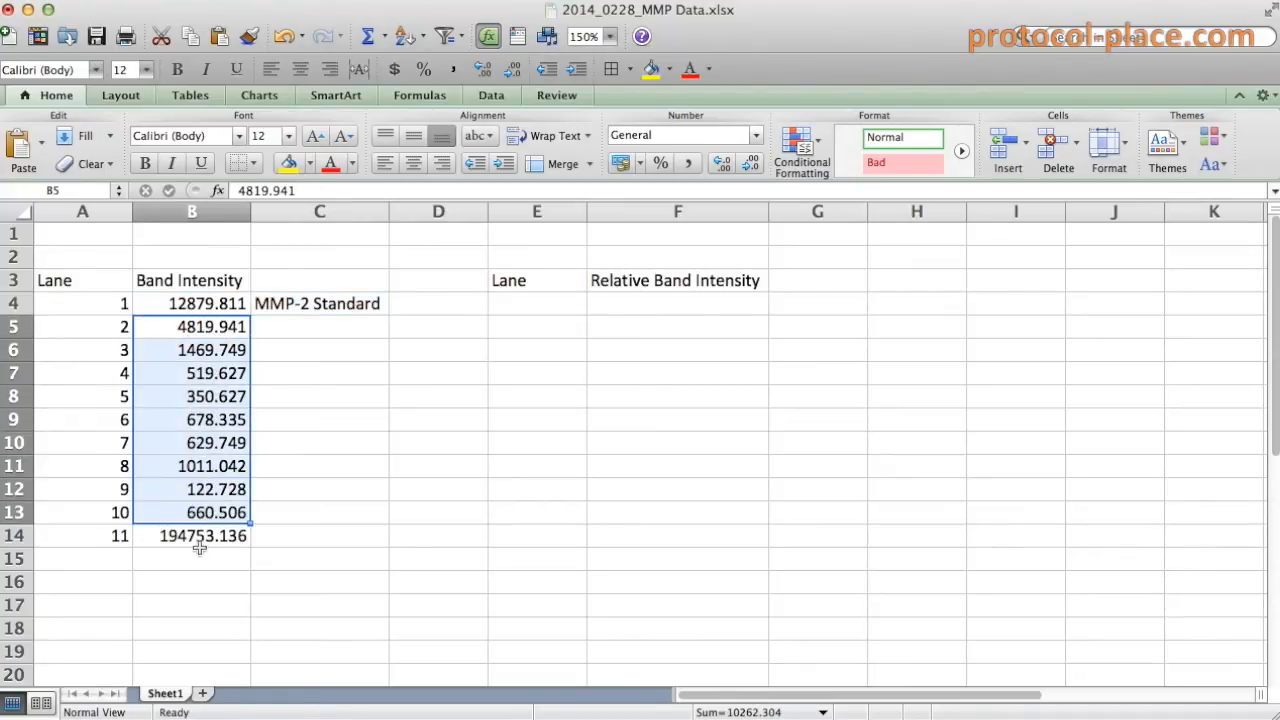
- Replace lane 11's intensity in B14 with 0 and check the lane 2–11 values
click(200, 537)
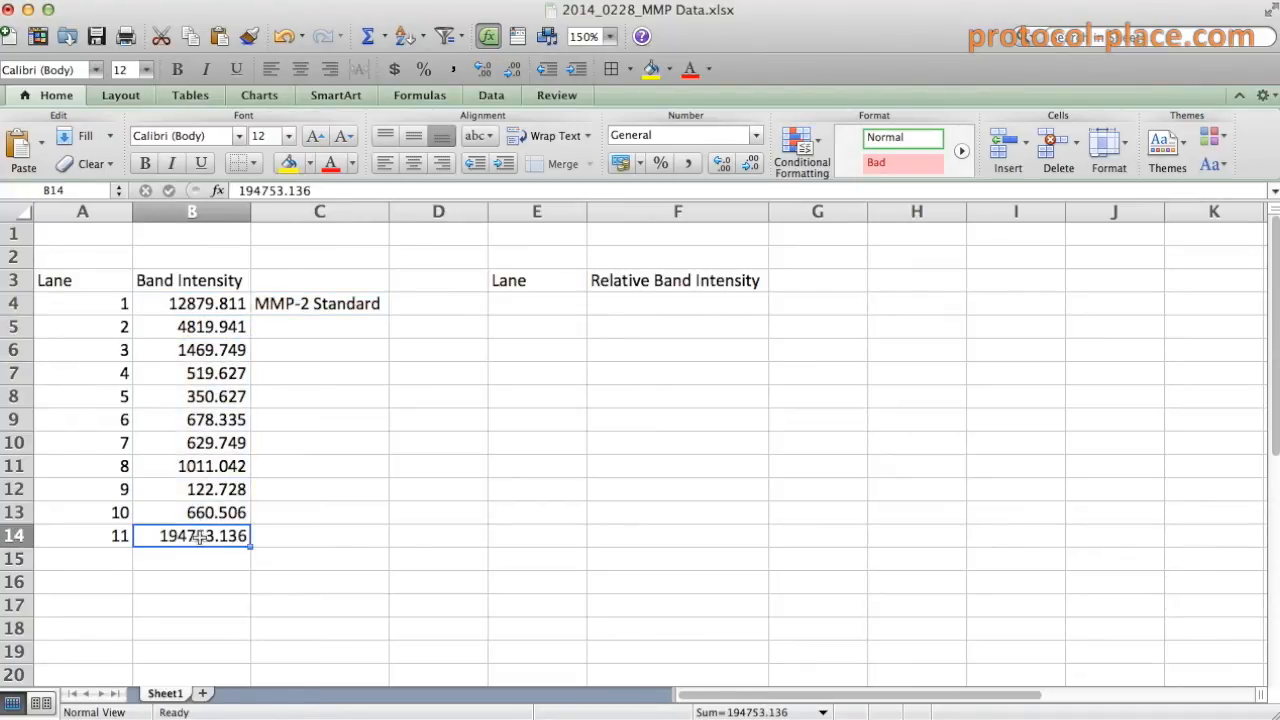
text(0)
click(230, 535)
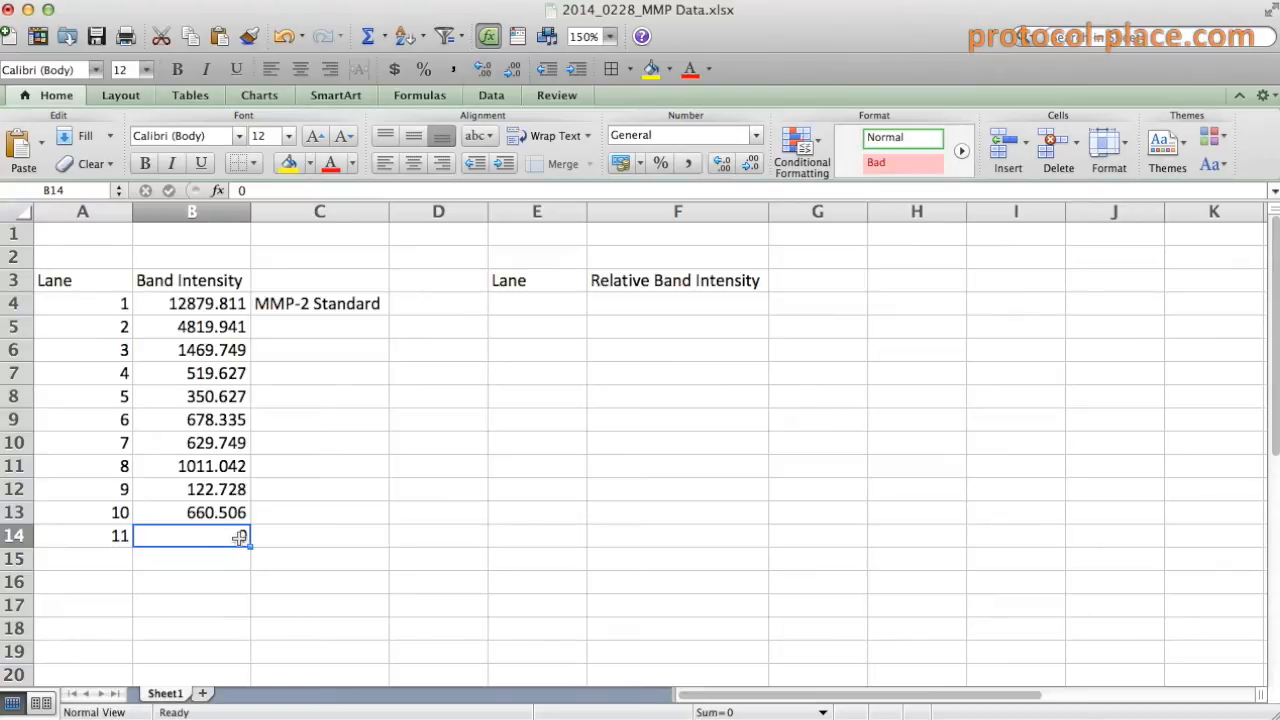
click(302, 536)
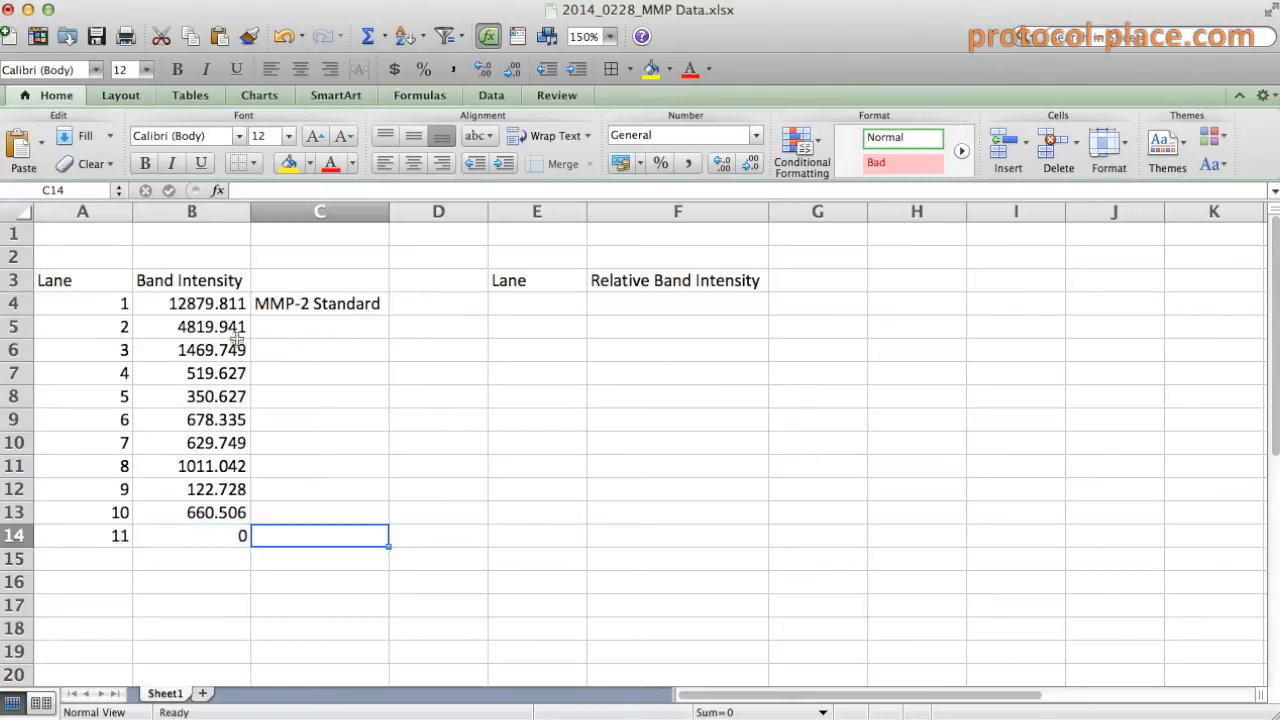
drag(212, 326, 200, 536)
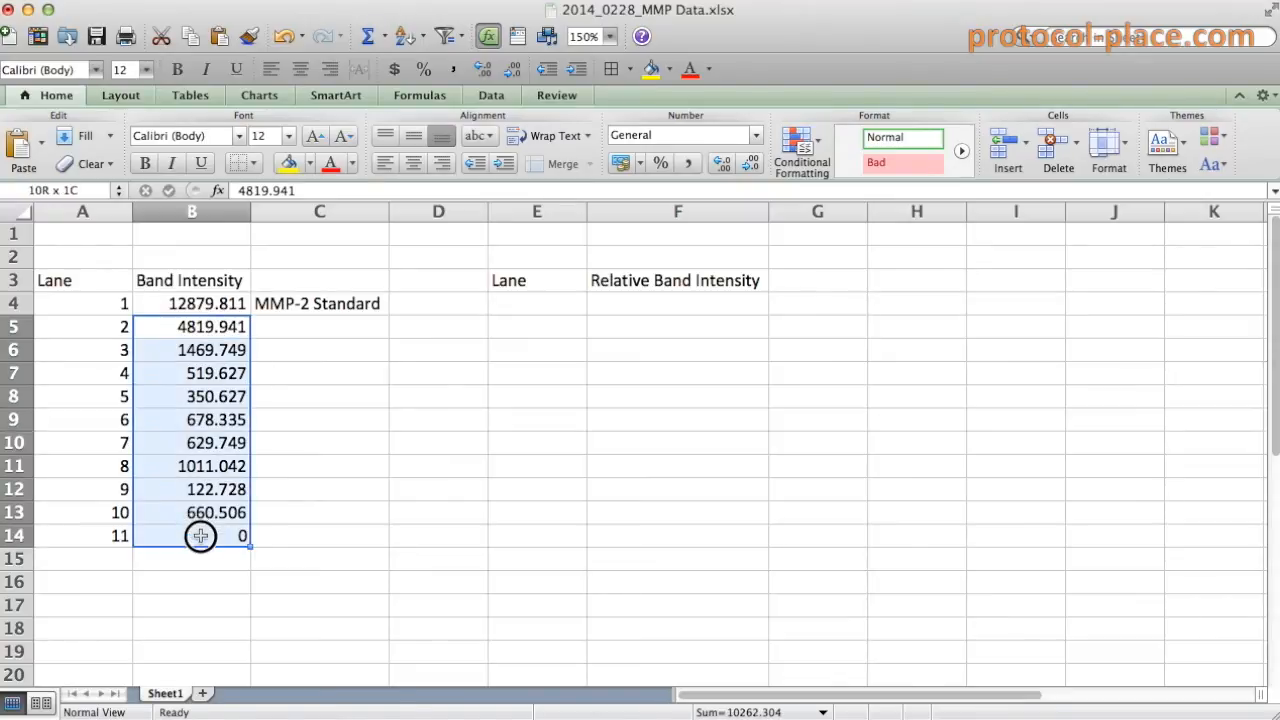
click(337, 370)
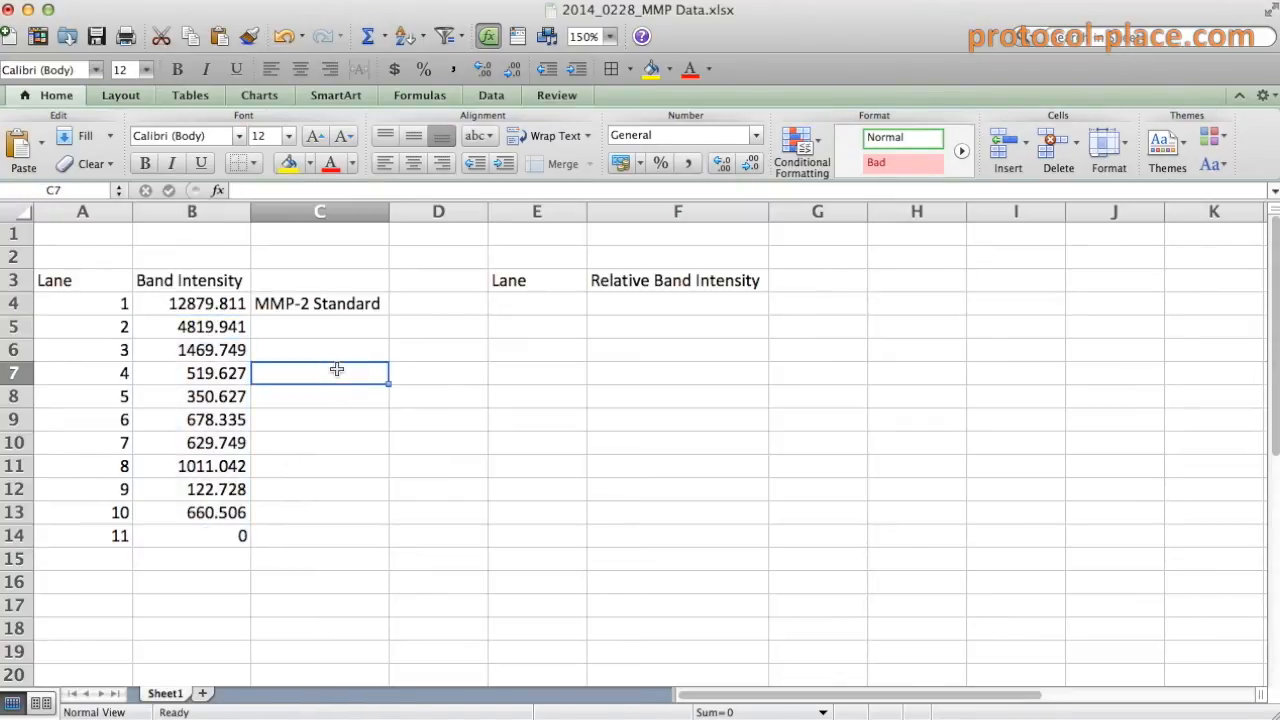